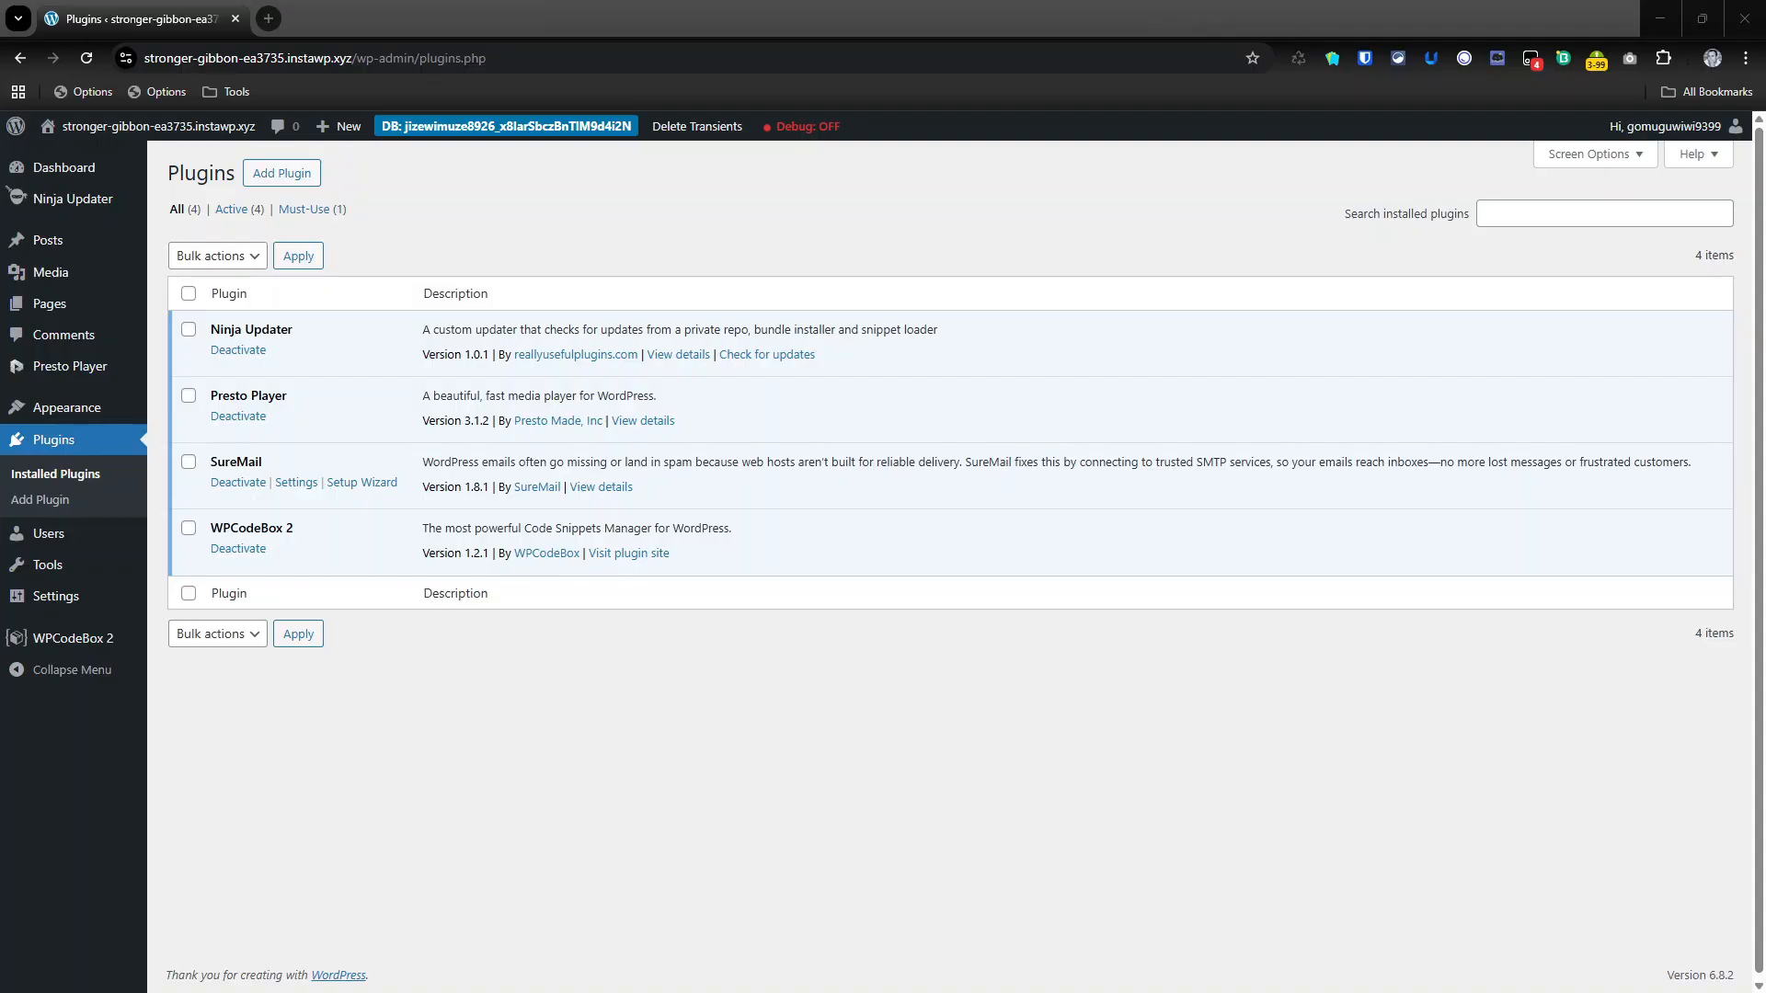
Open the WooCommerce Funnel Checkout media item from the Presto Player Media Hub for editing in a new tab
click(111, 381)
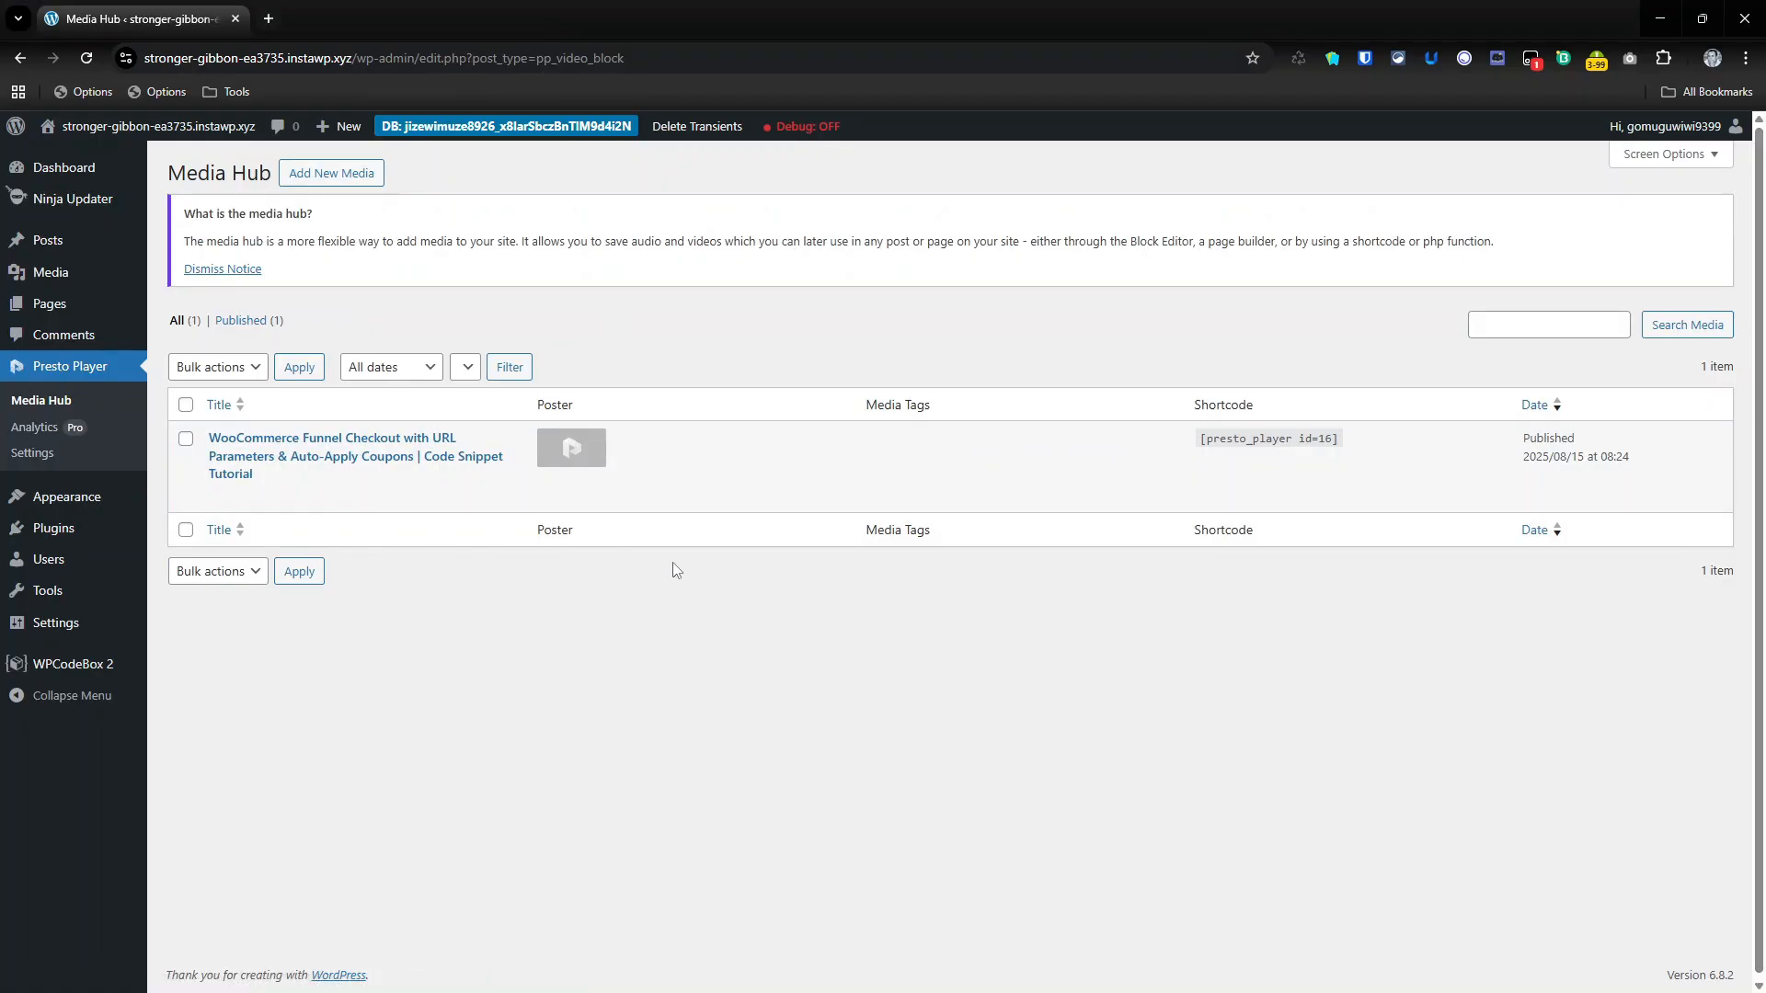
right_click(291, 453)
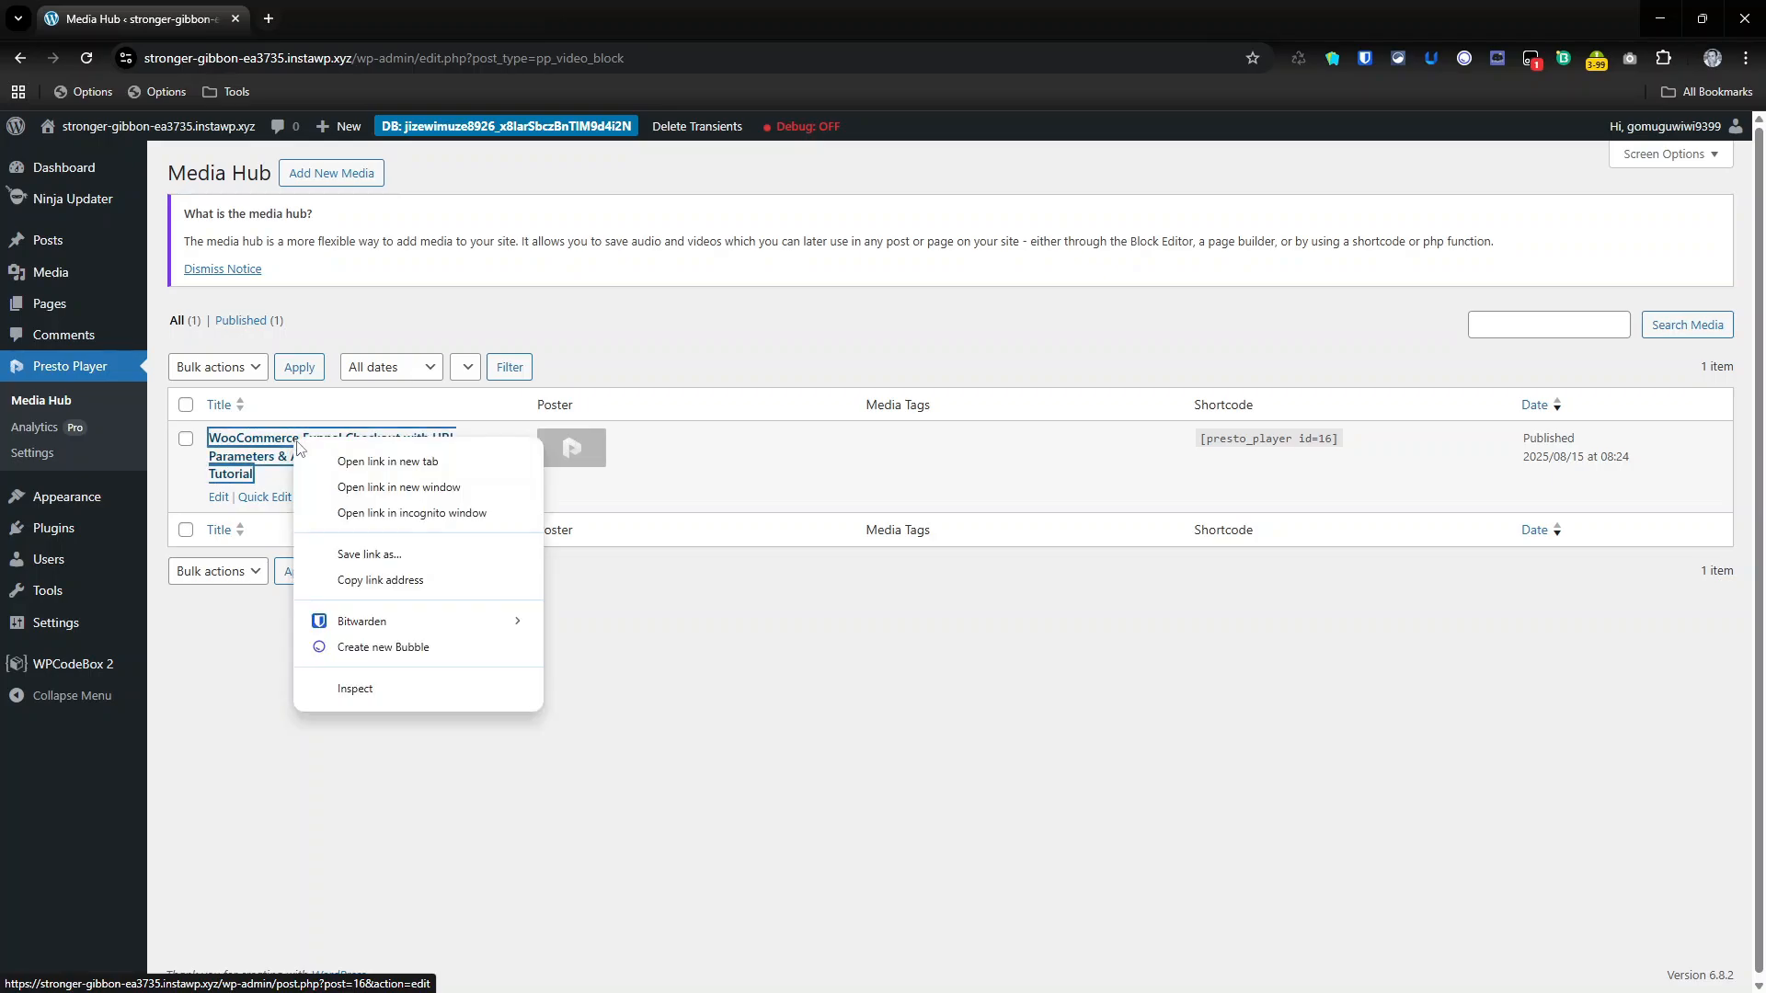
click(342, 465)
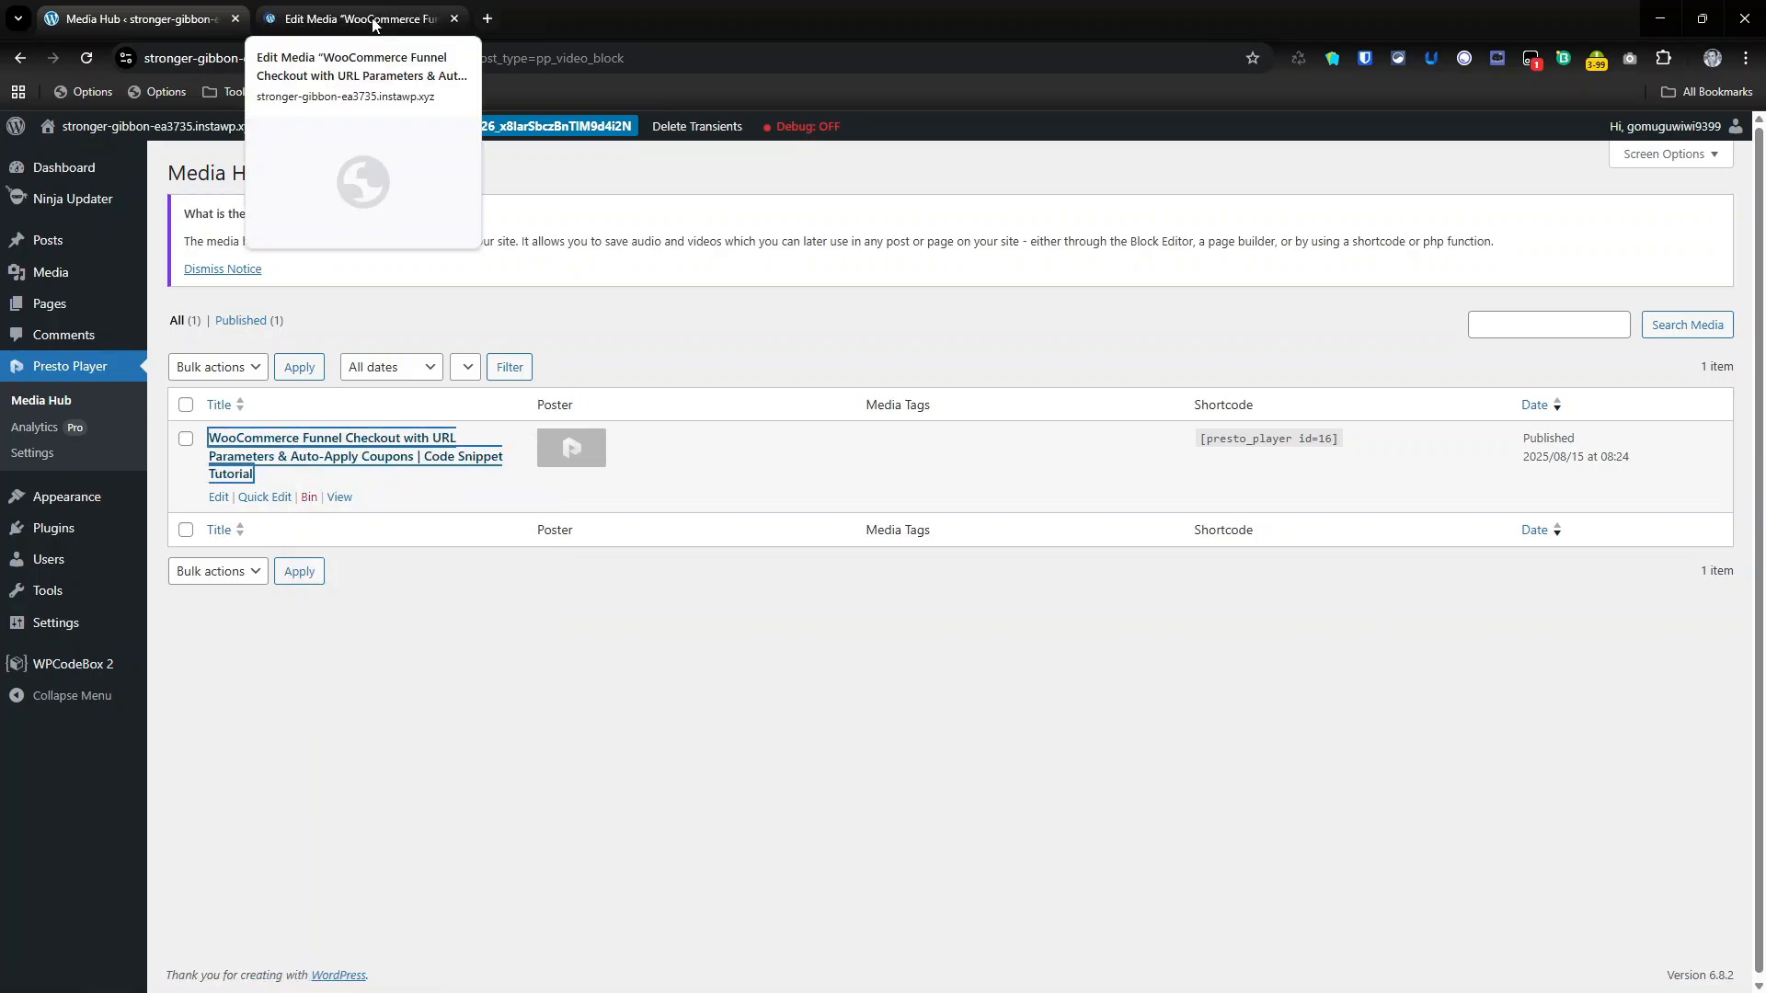
click(374, 21)
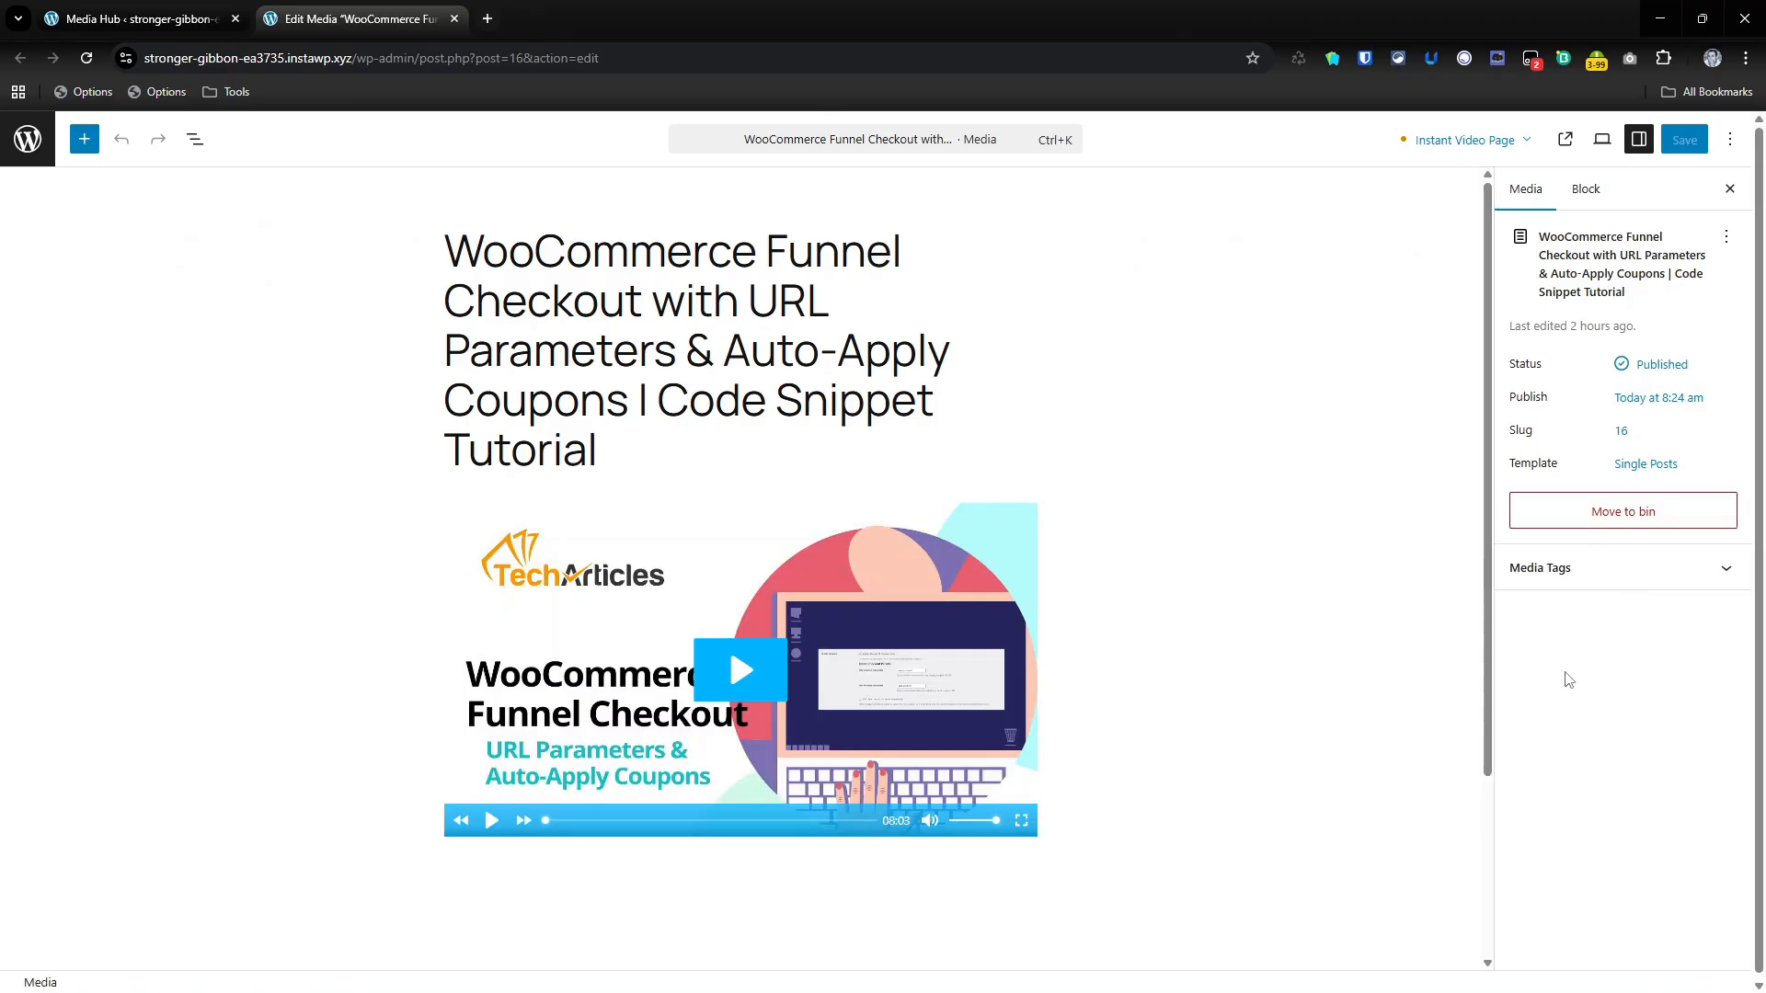
Examine the video block's settings, including Global Player Branding, and the media settings with Media Tags for a source URL
click(922, 522)
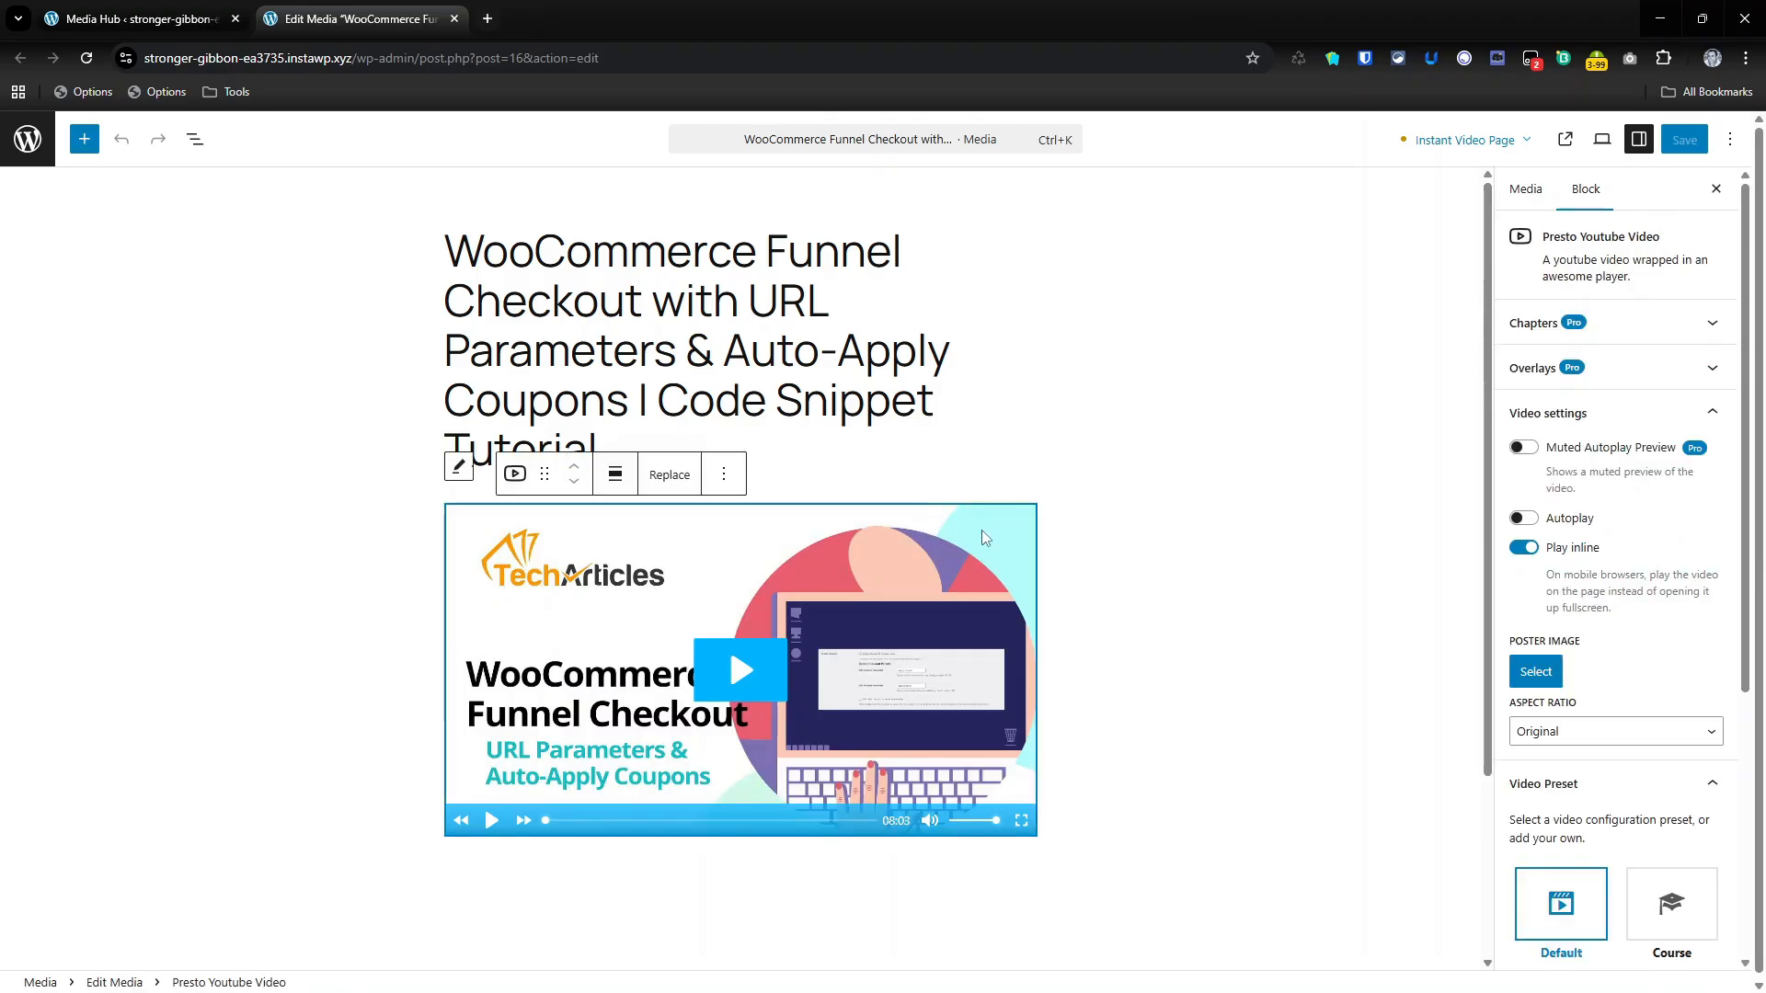
scroll(1636, 591, down, 5)
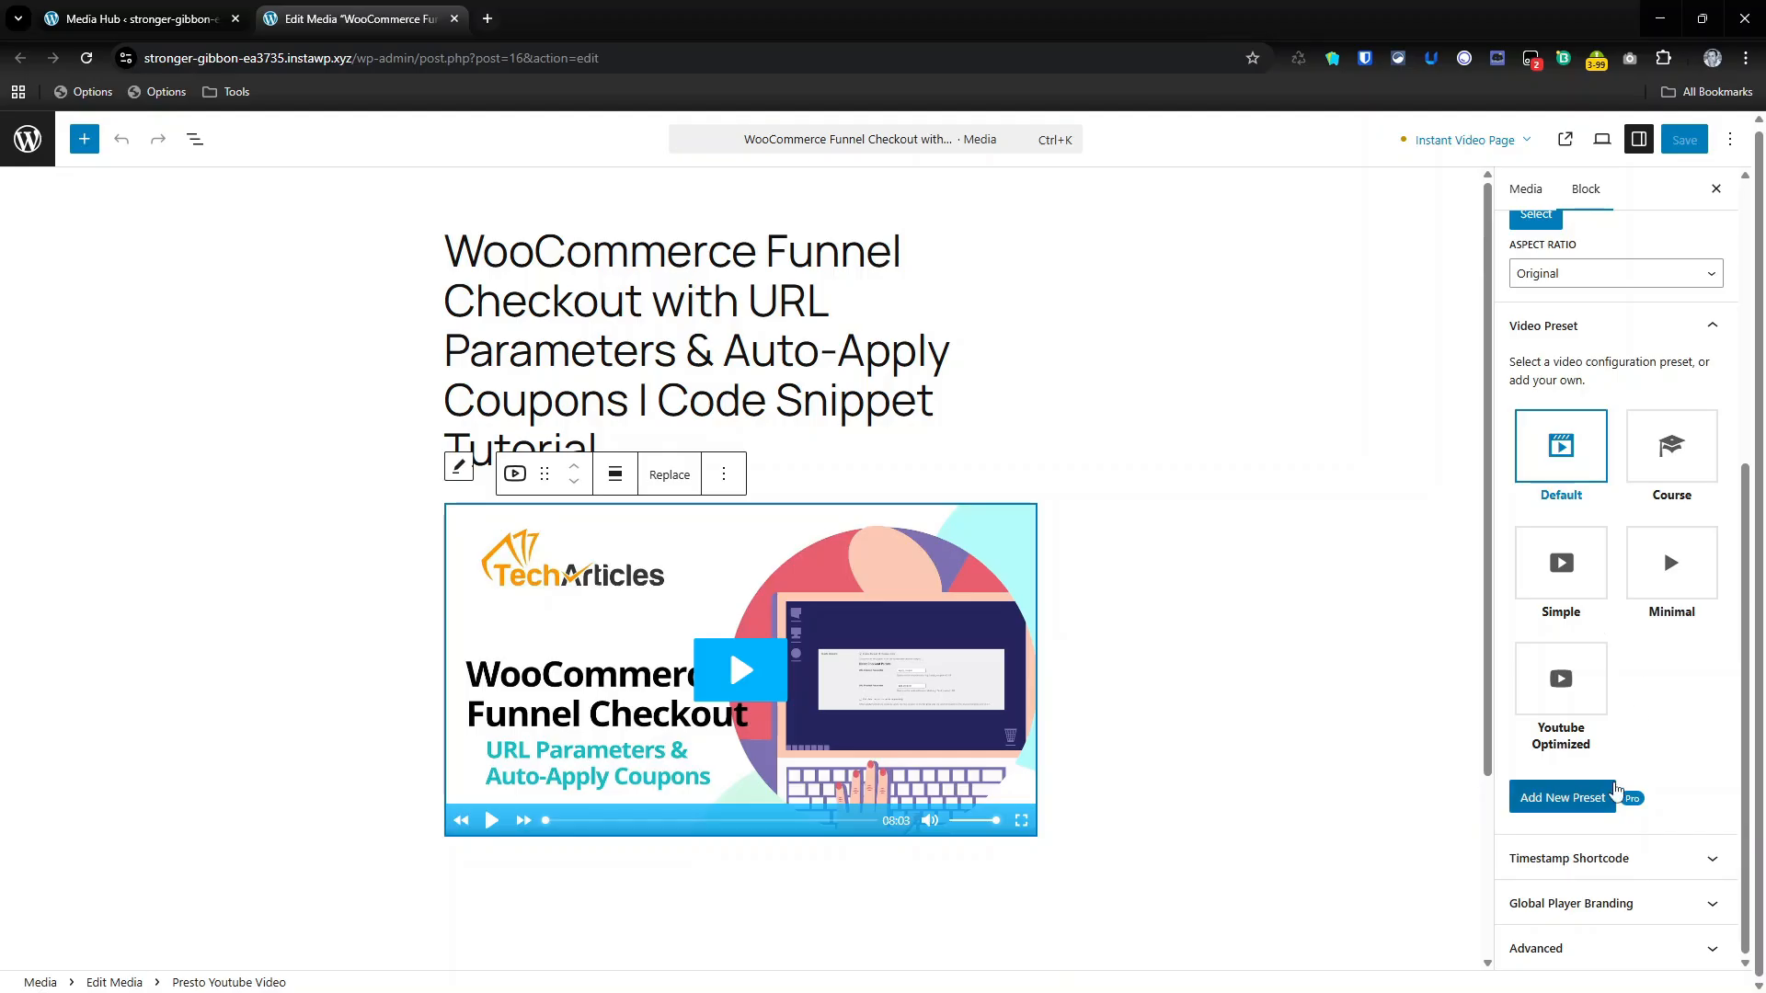
click(1592, 901)
scroll(1570, 702, up, 10)
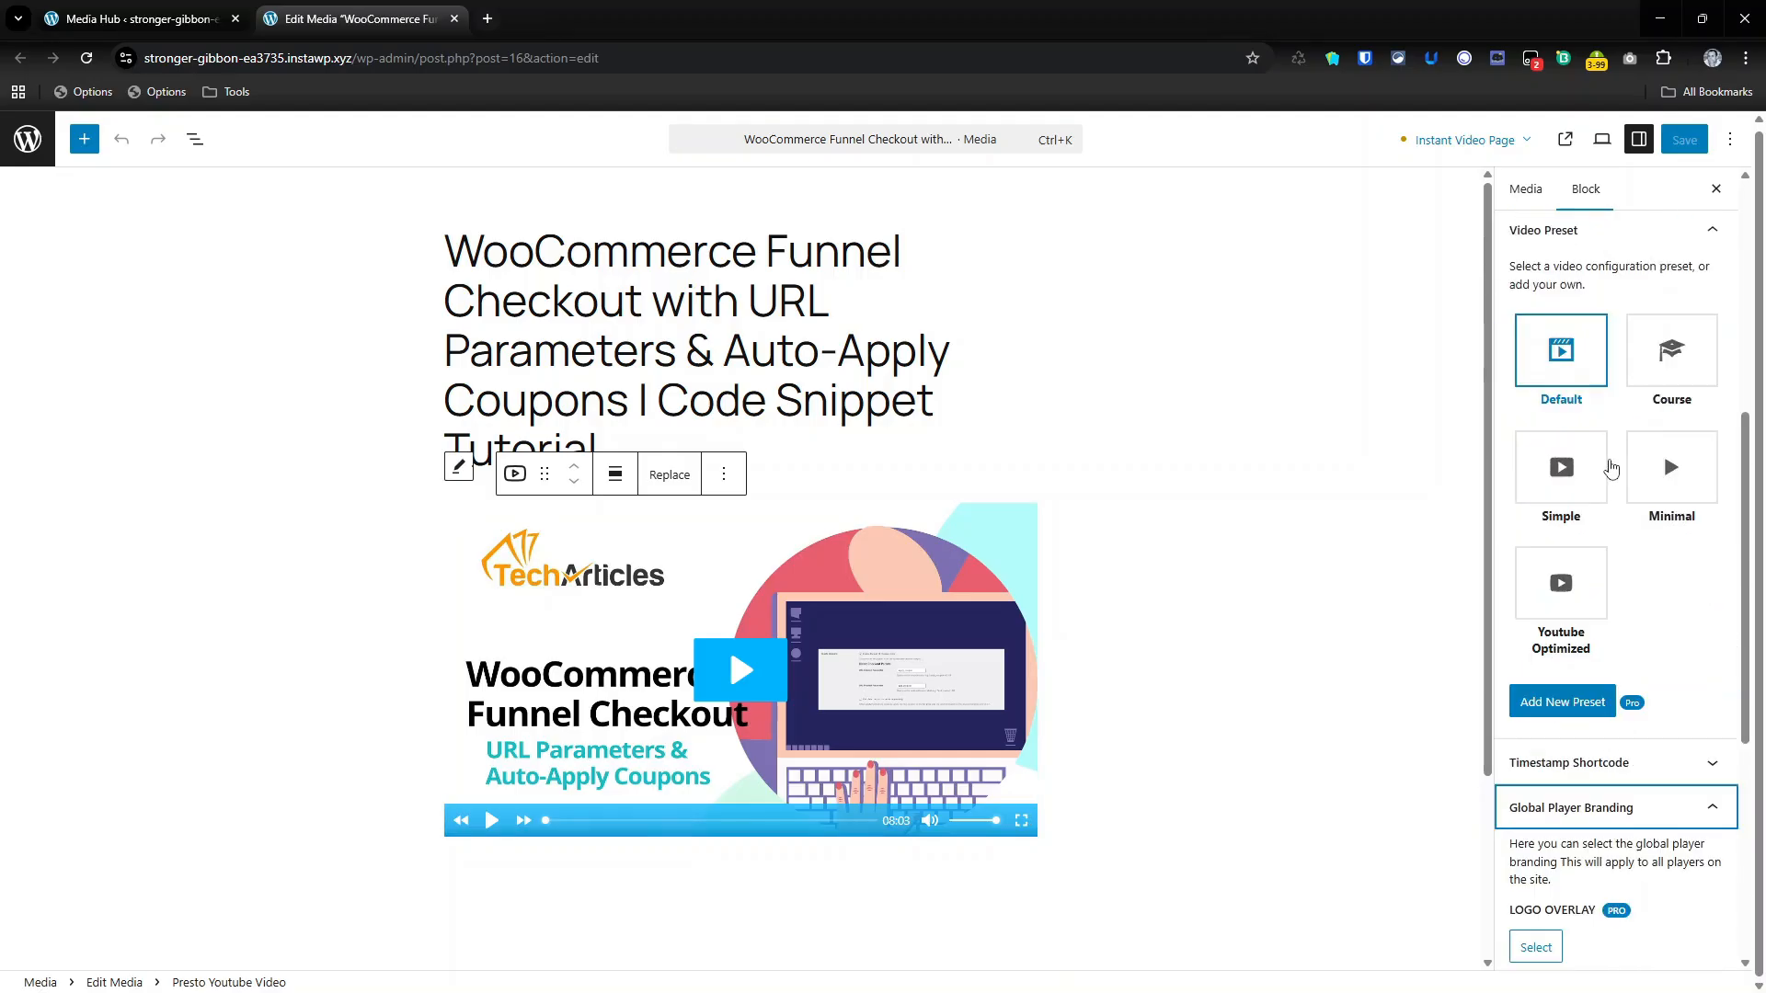
click(1554, 192)
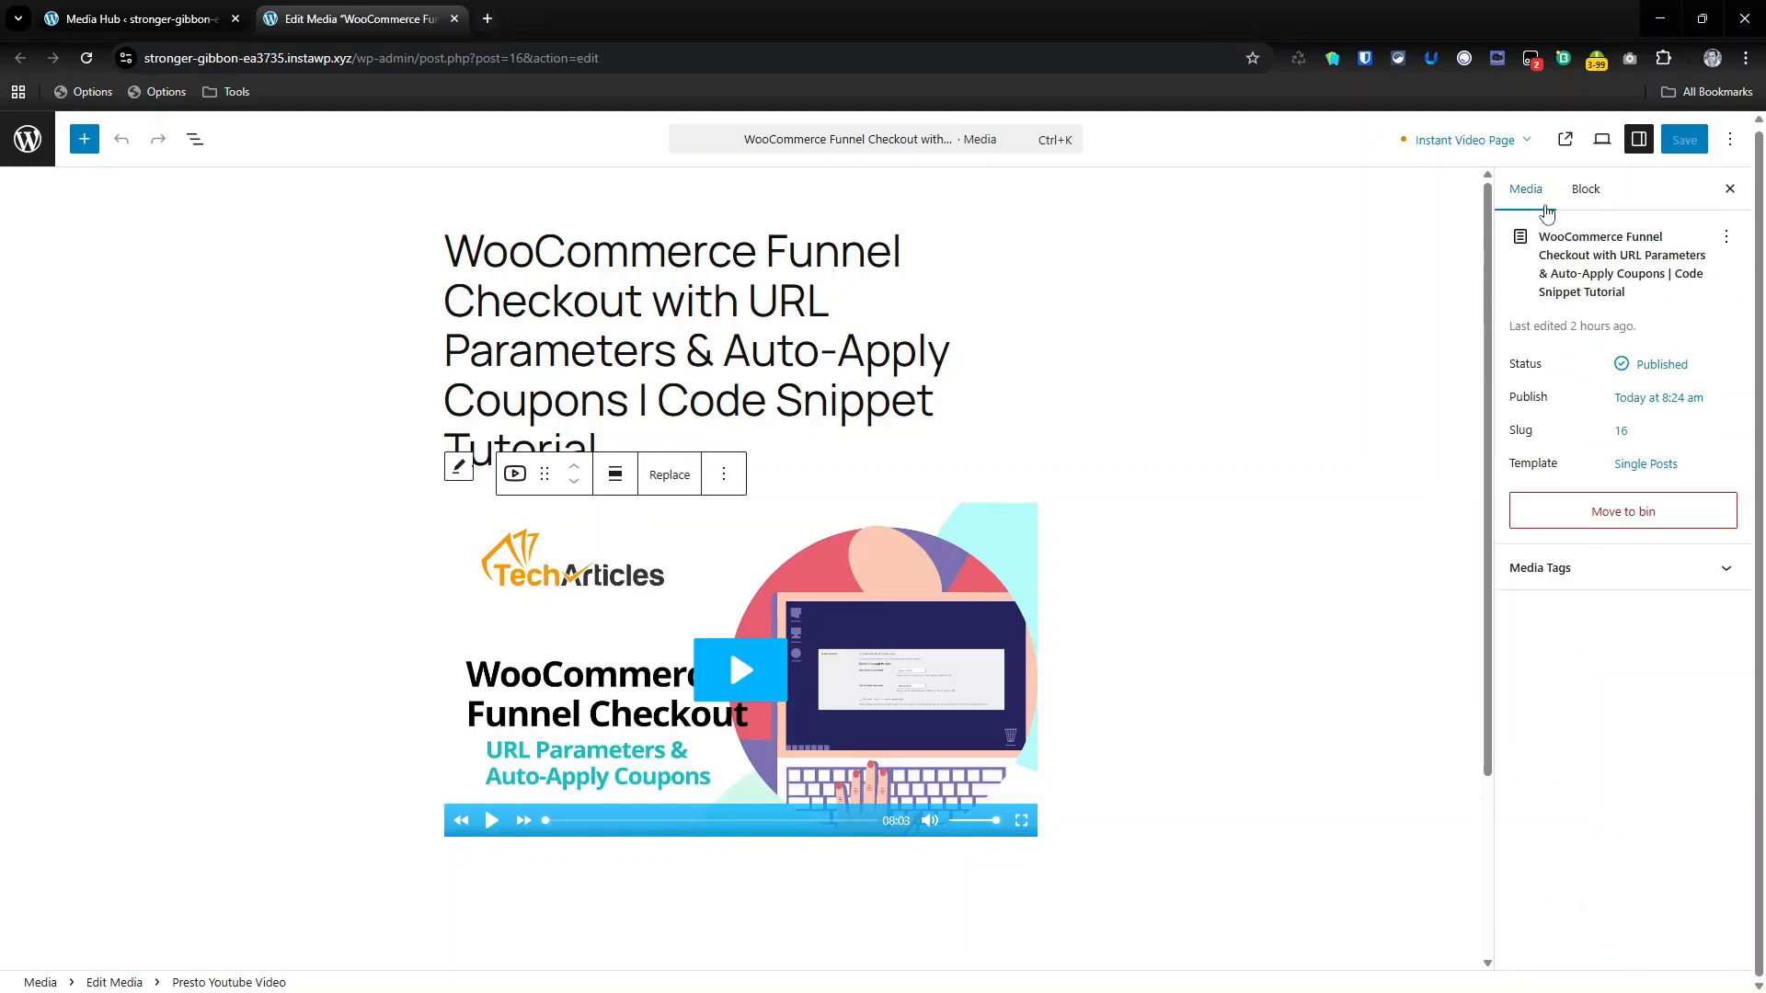
click(1646, 566)
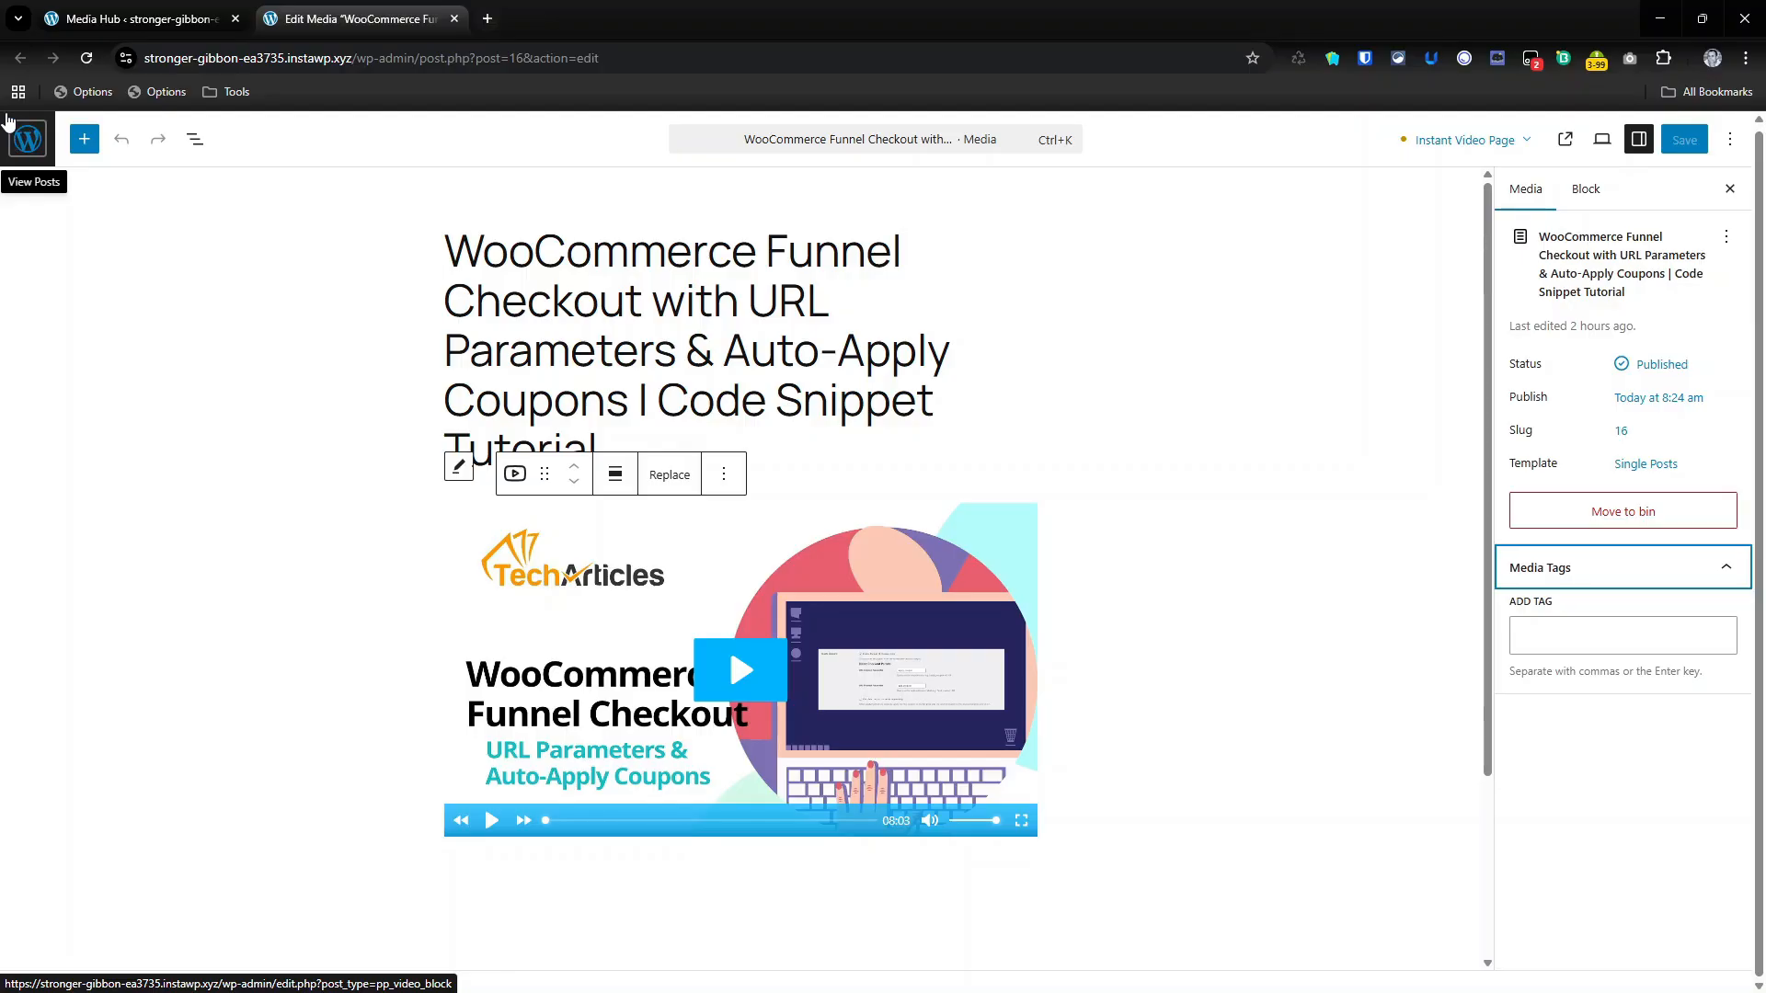
Enable the Meta snippet in WPCodeBox 2
click(150, 9)
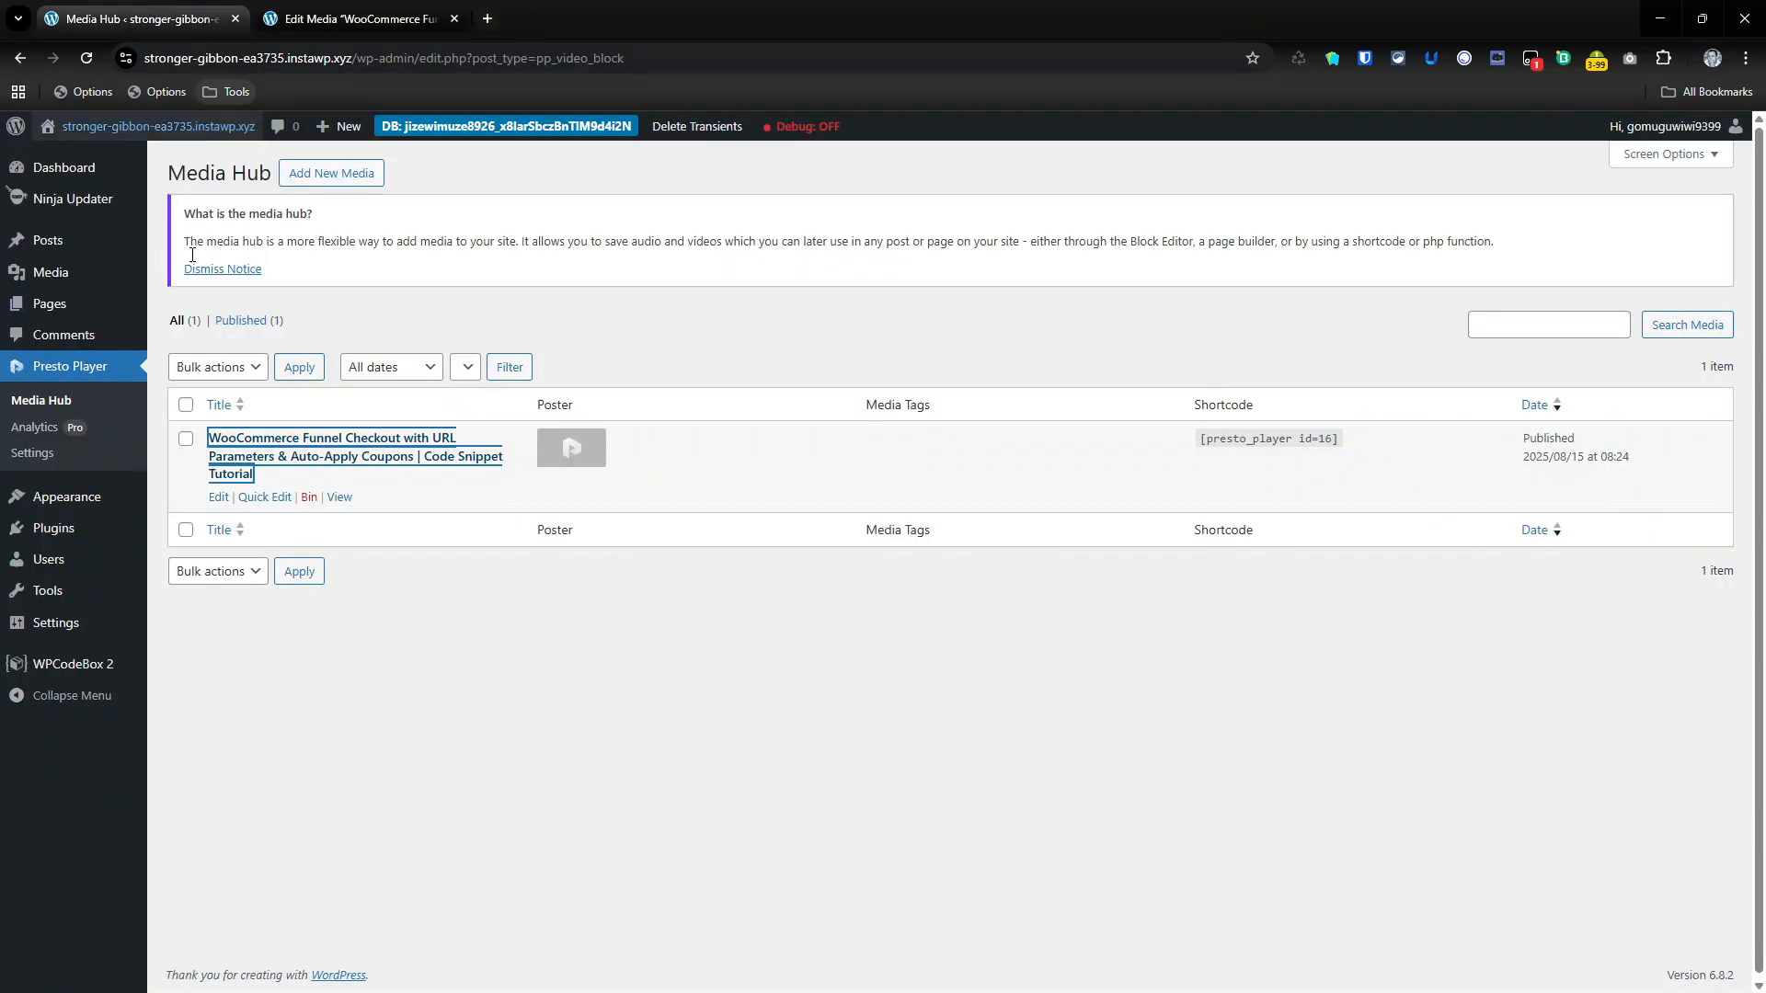
click(73, 664)
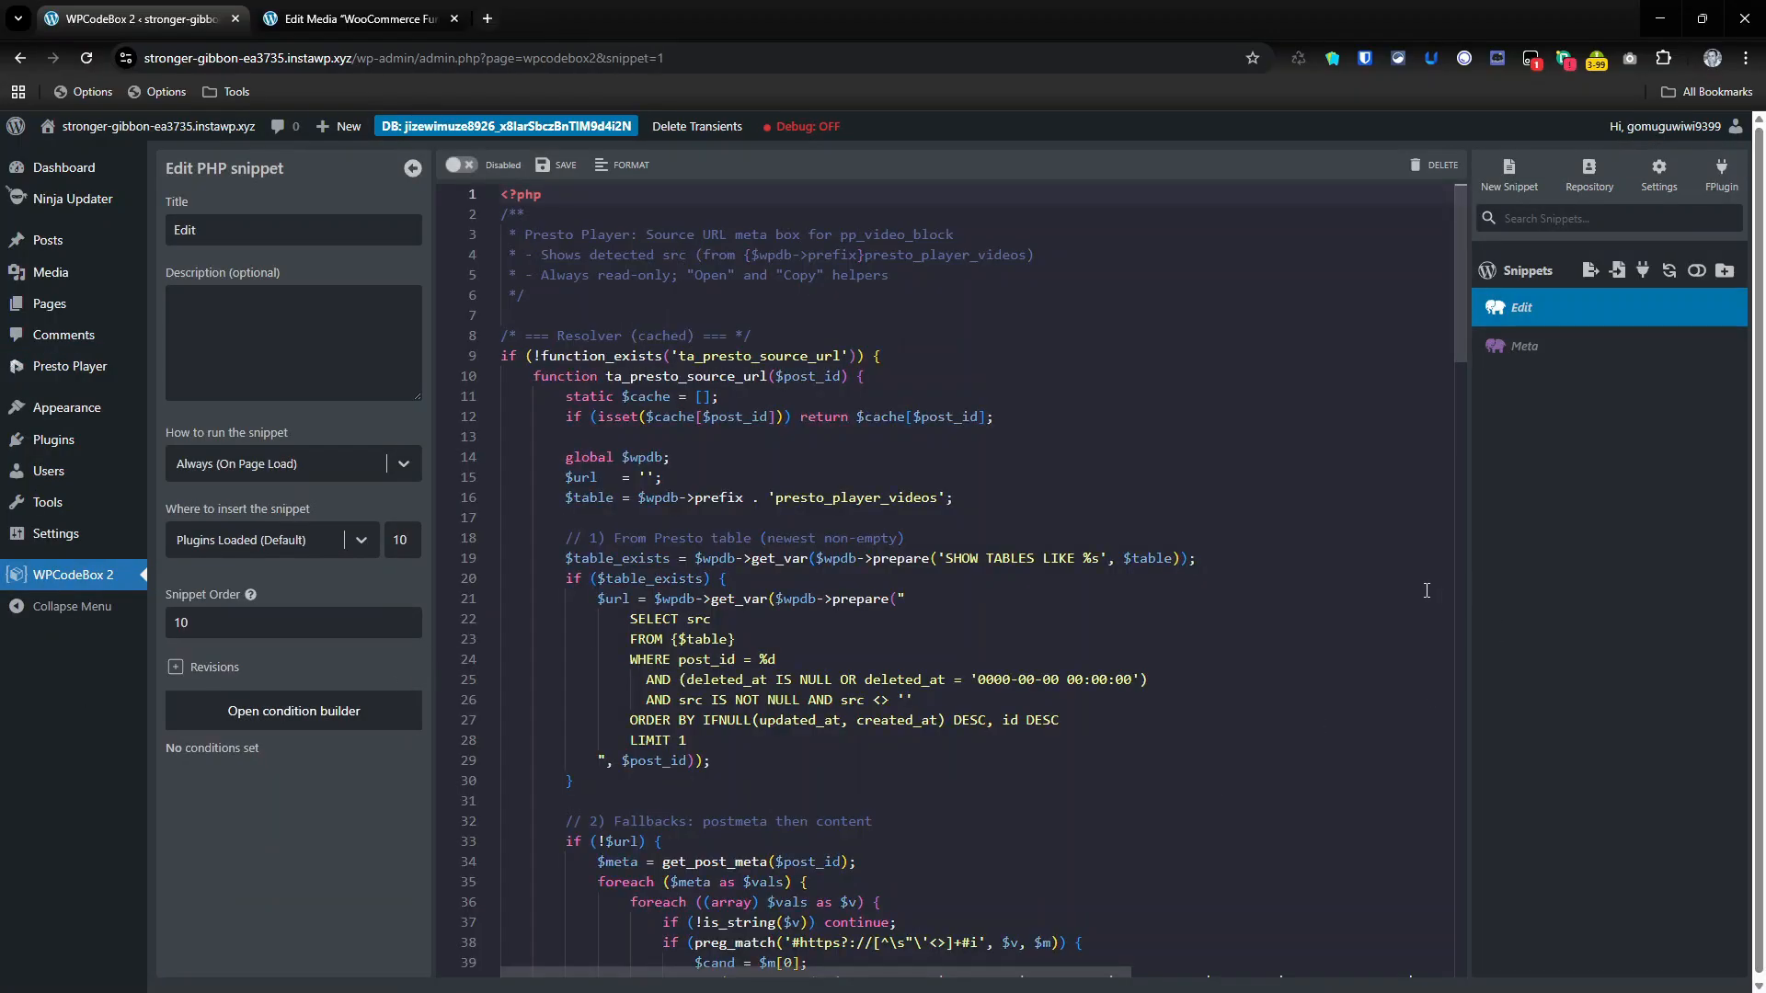
click(1524, 346)
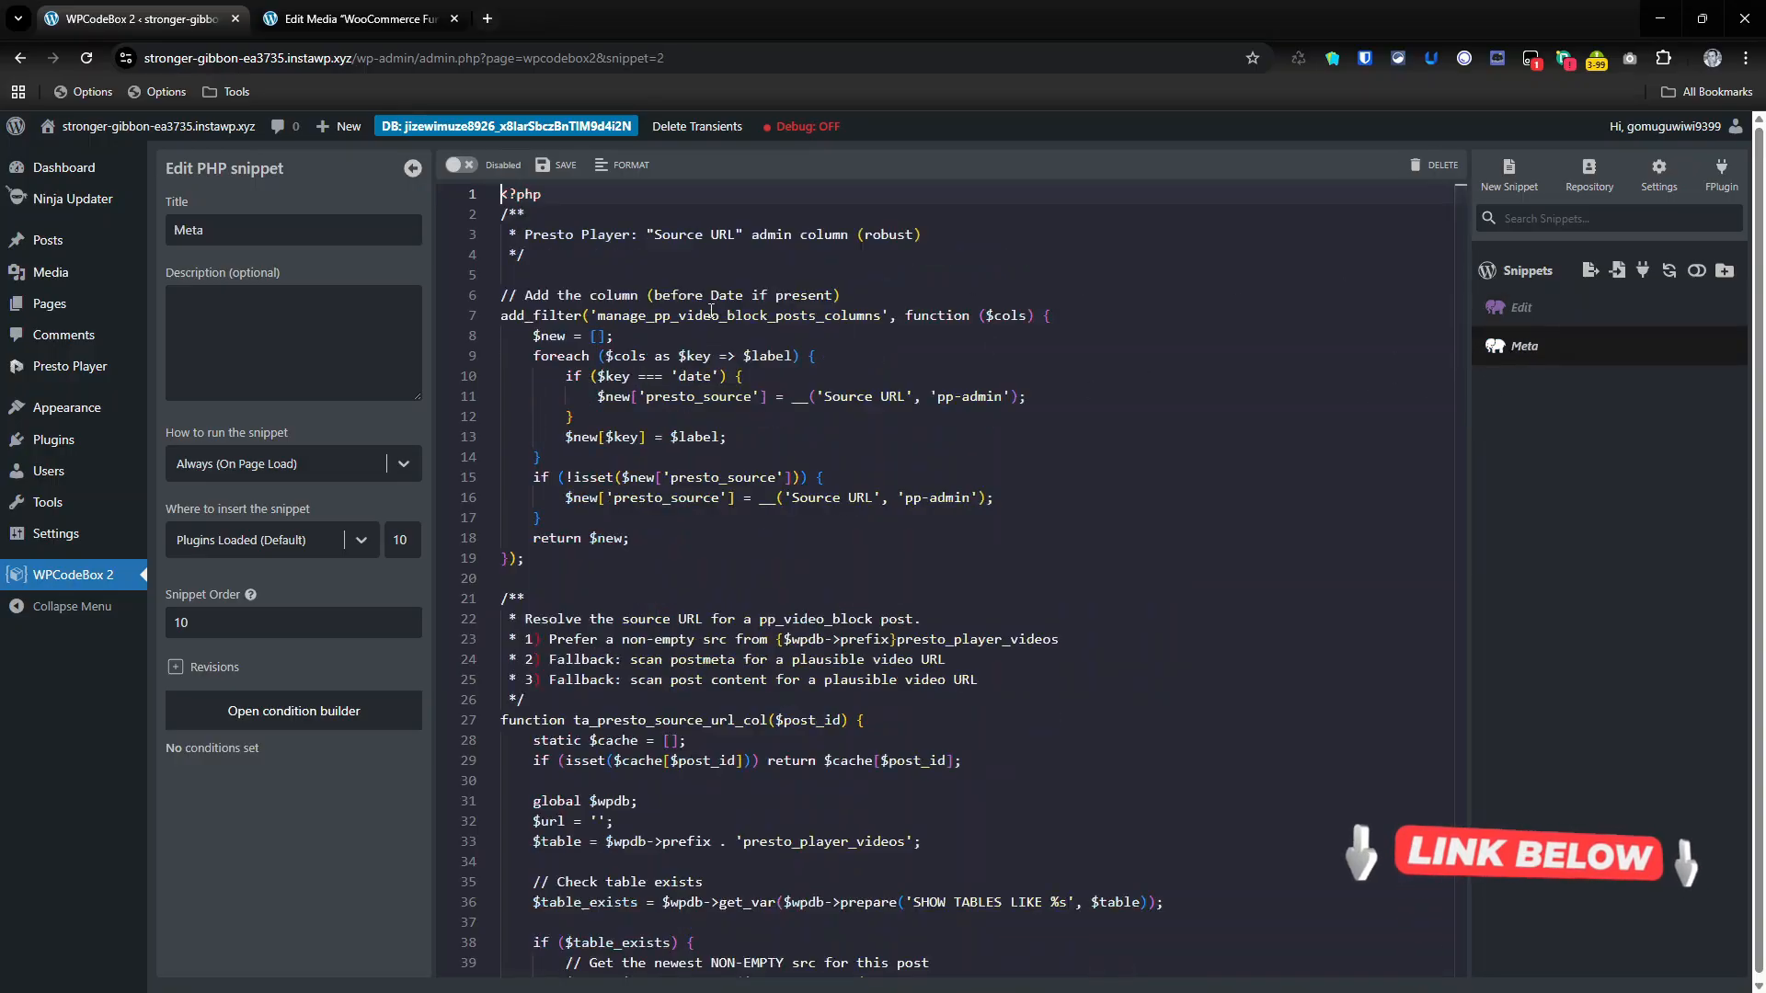
click(464, 167)
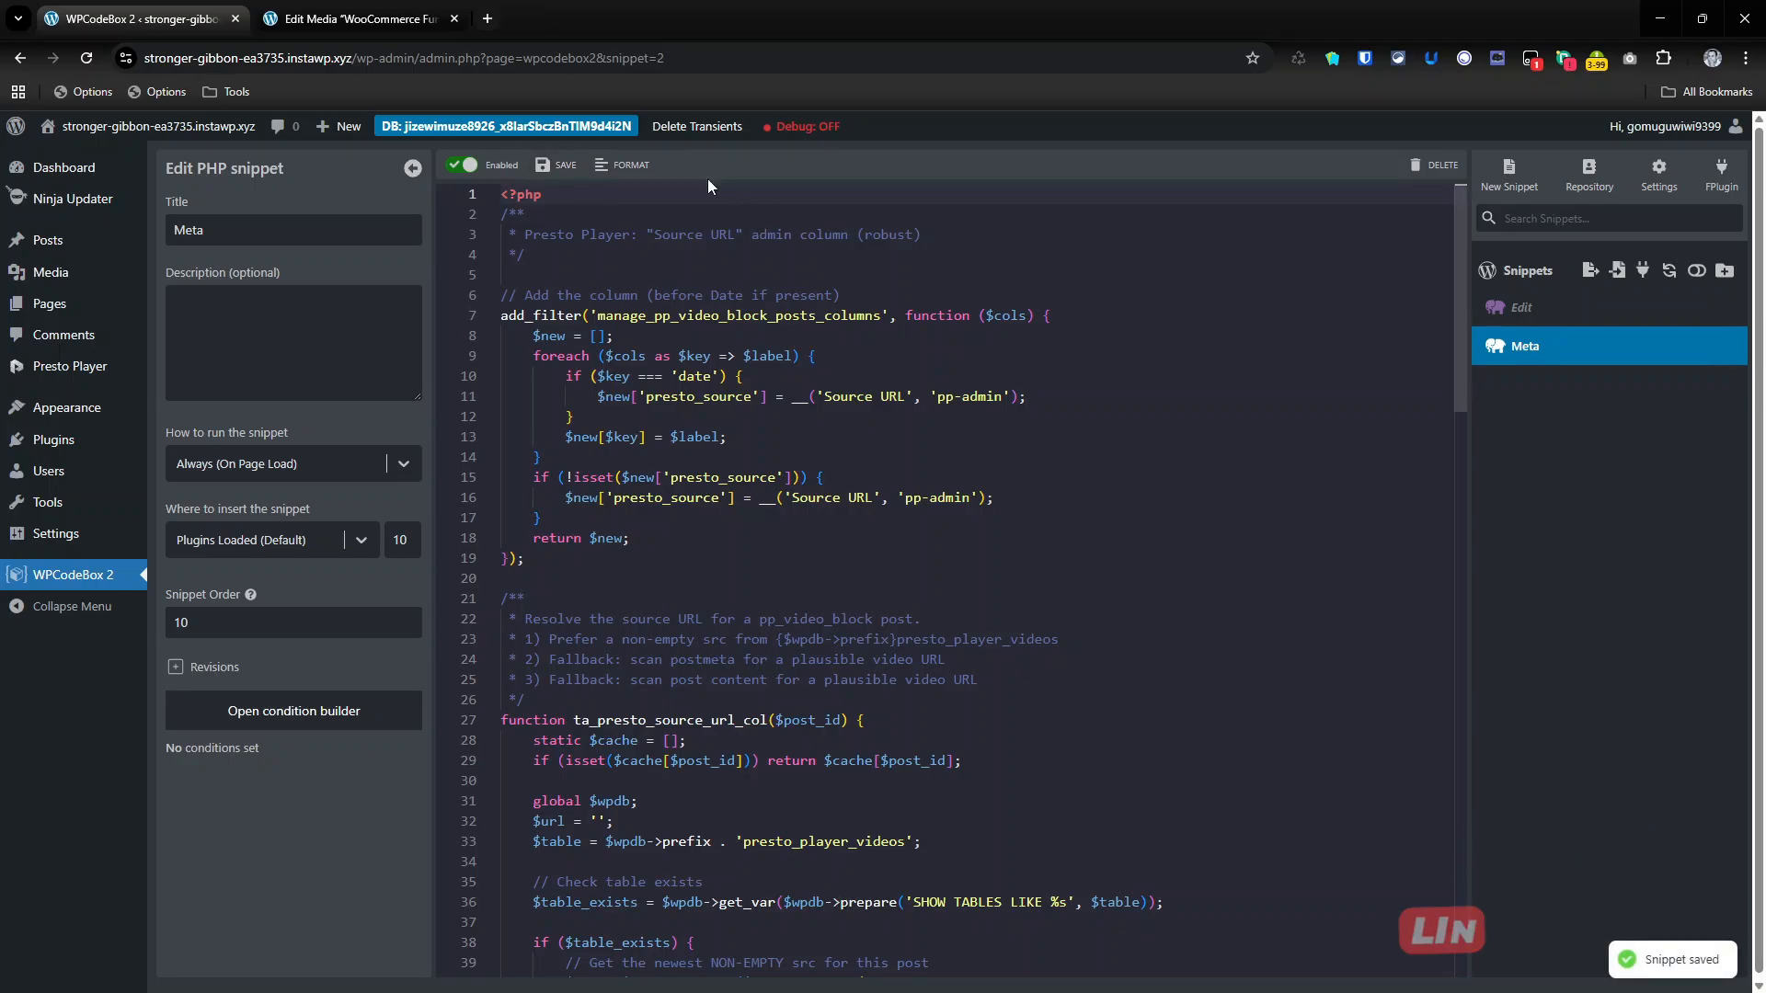
Reload the media item's edit page and check its block and media settings for a source URL
click(359, 19)
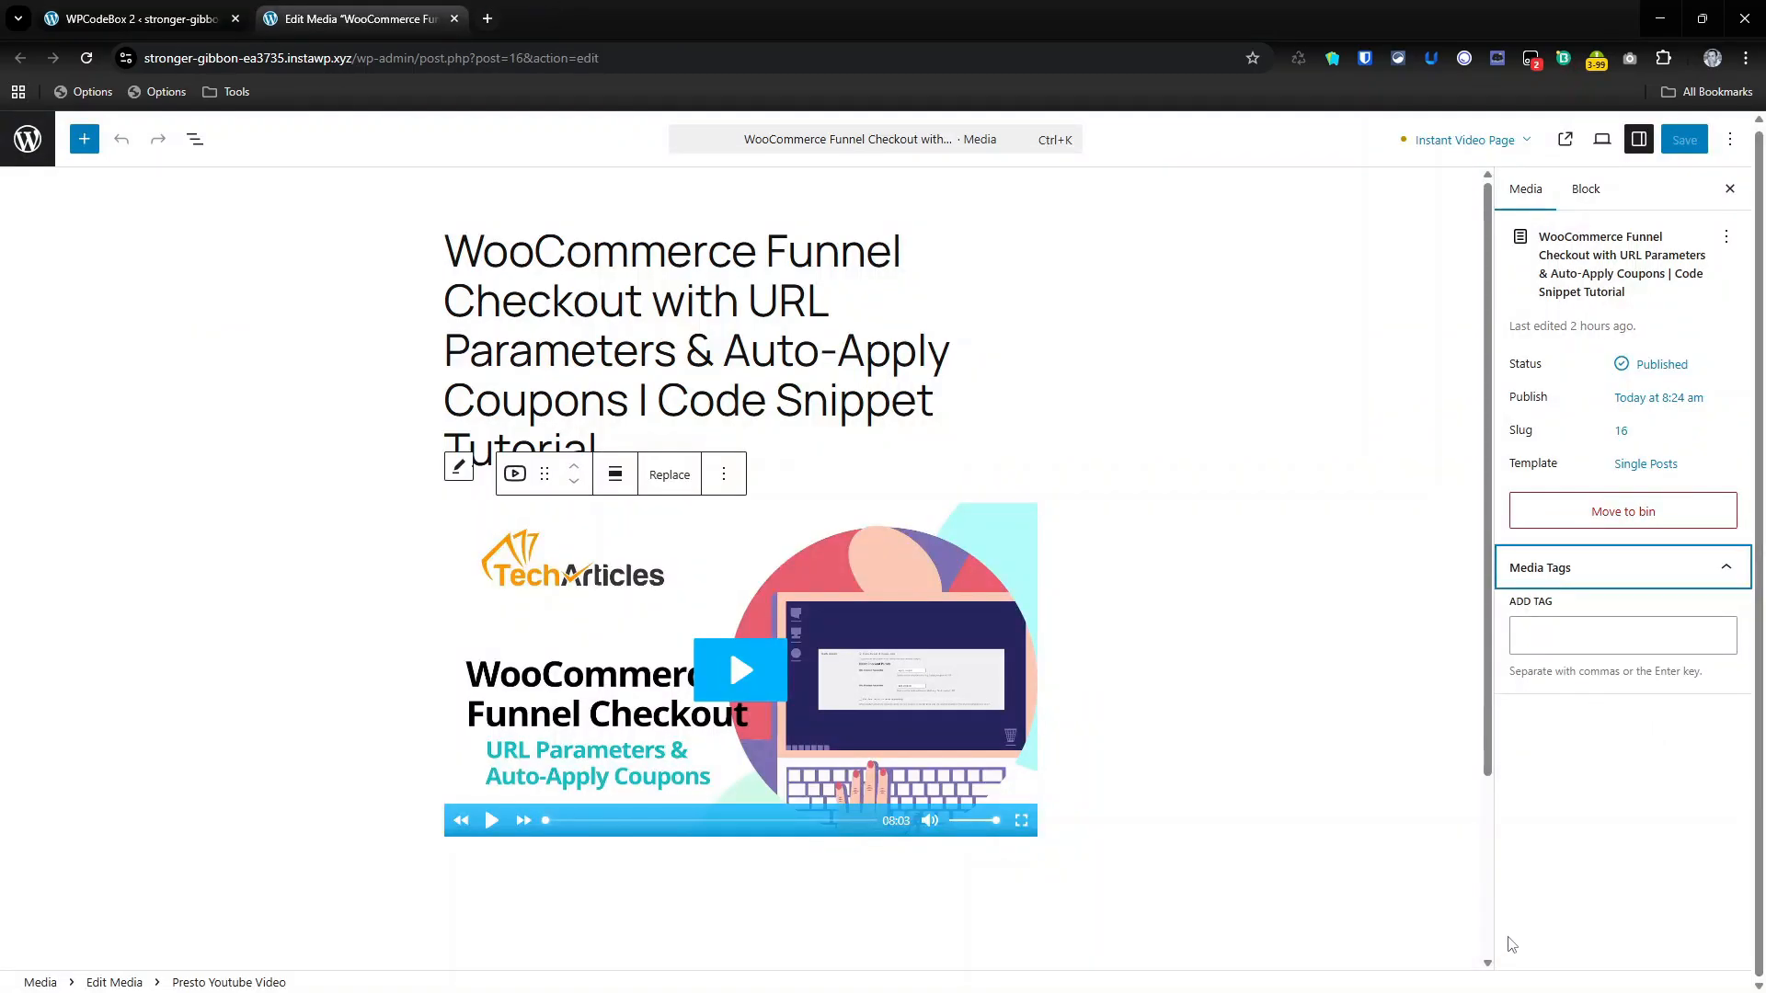
click(85, 58)
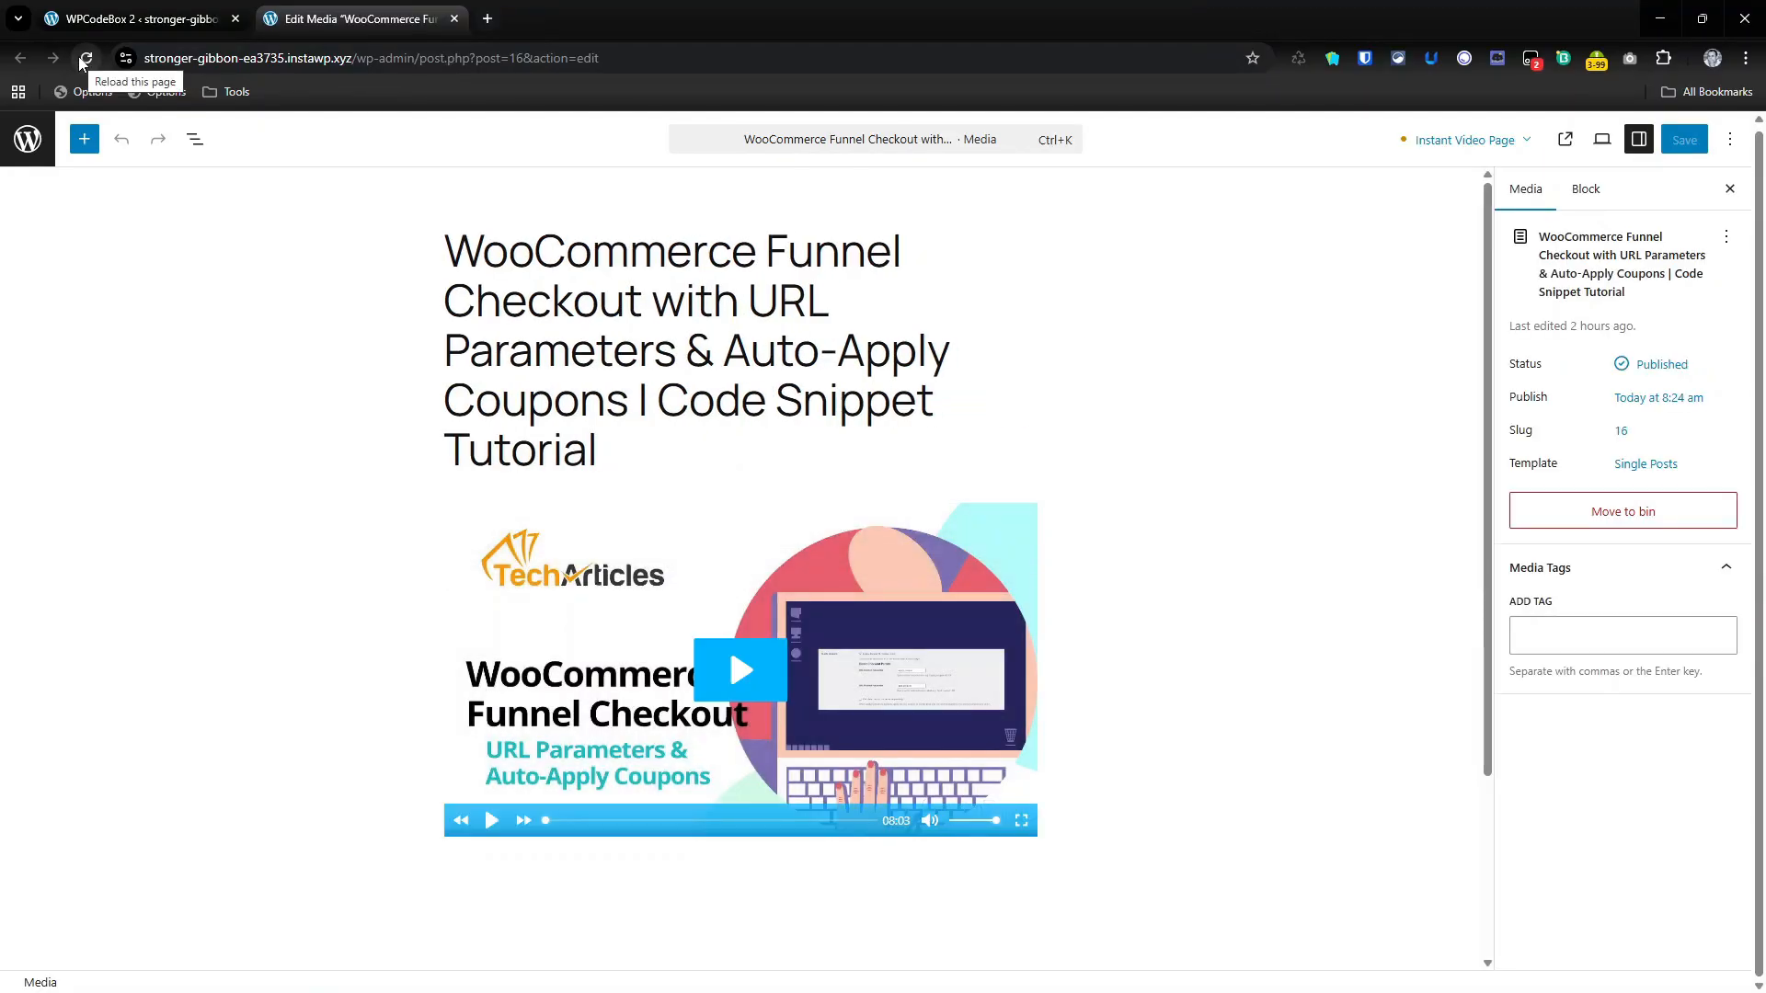
click(972, 518)
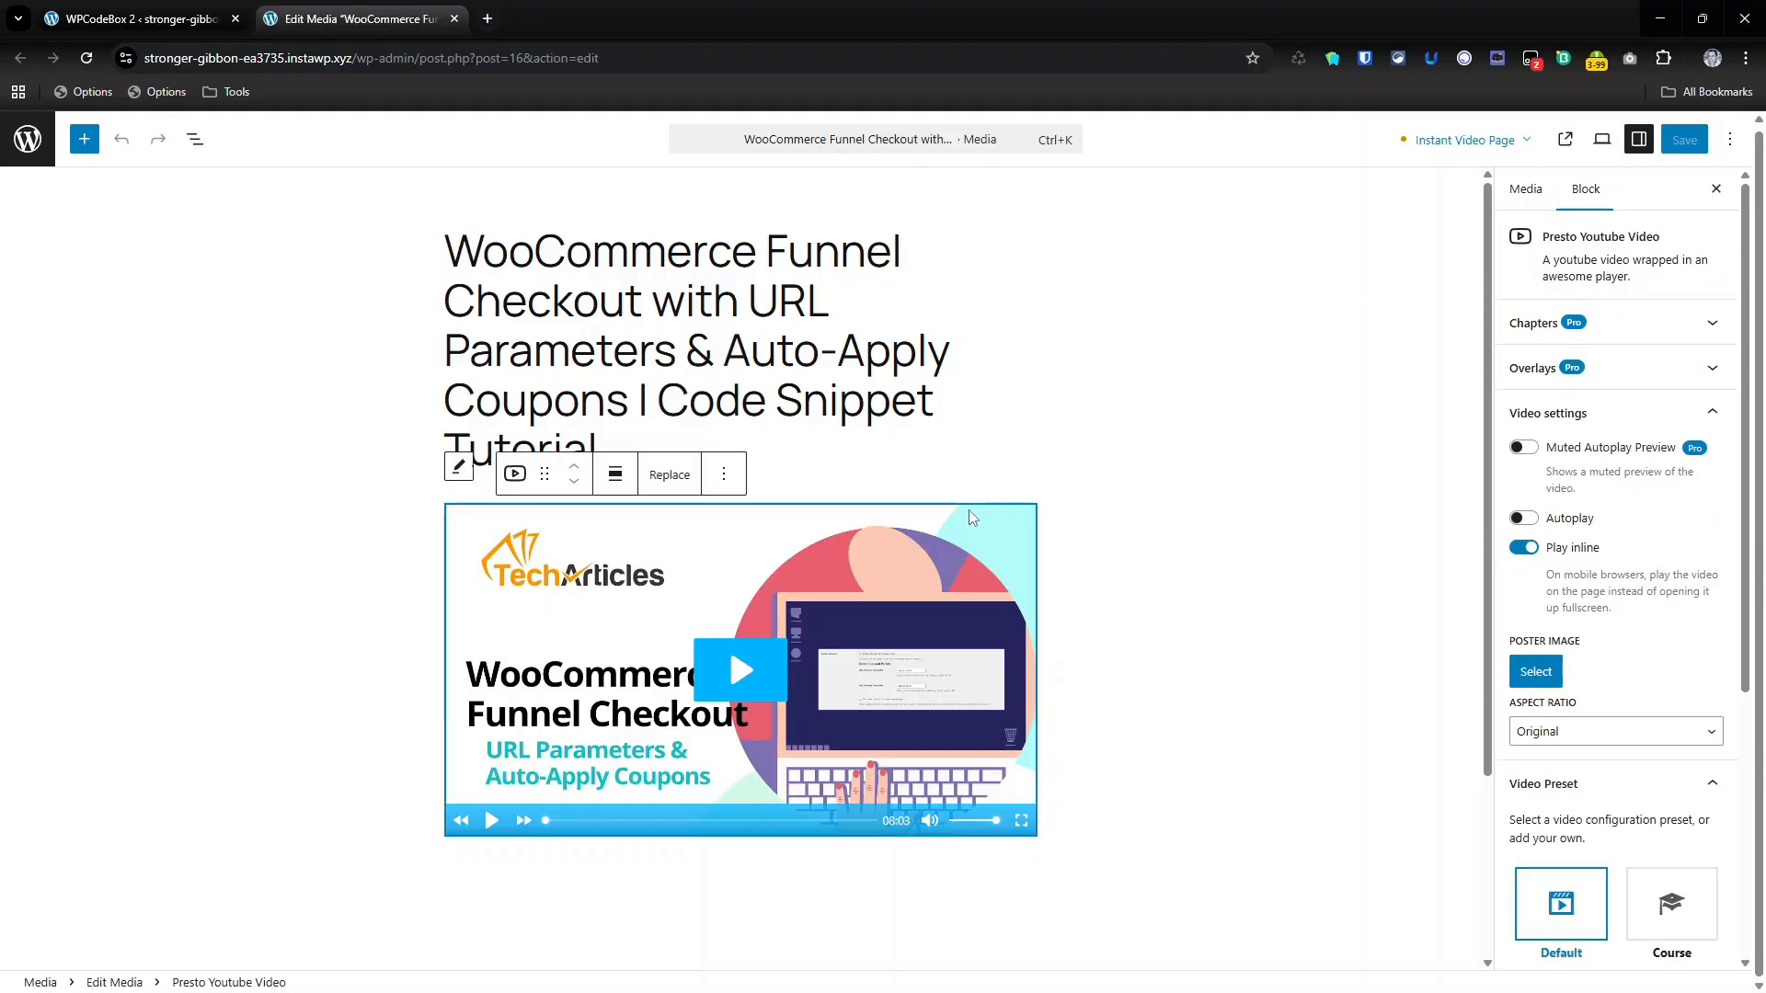
scroll(1640, 521, down, 5)
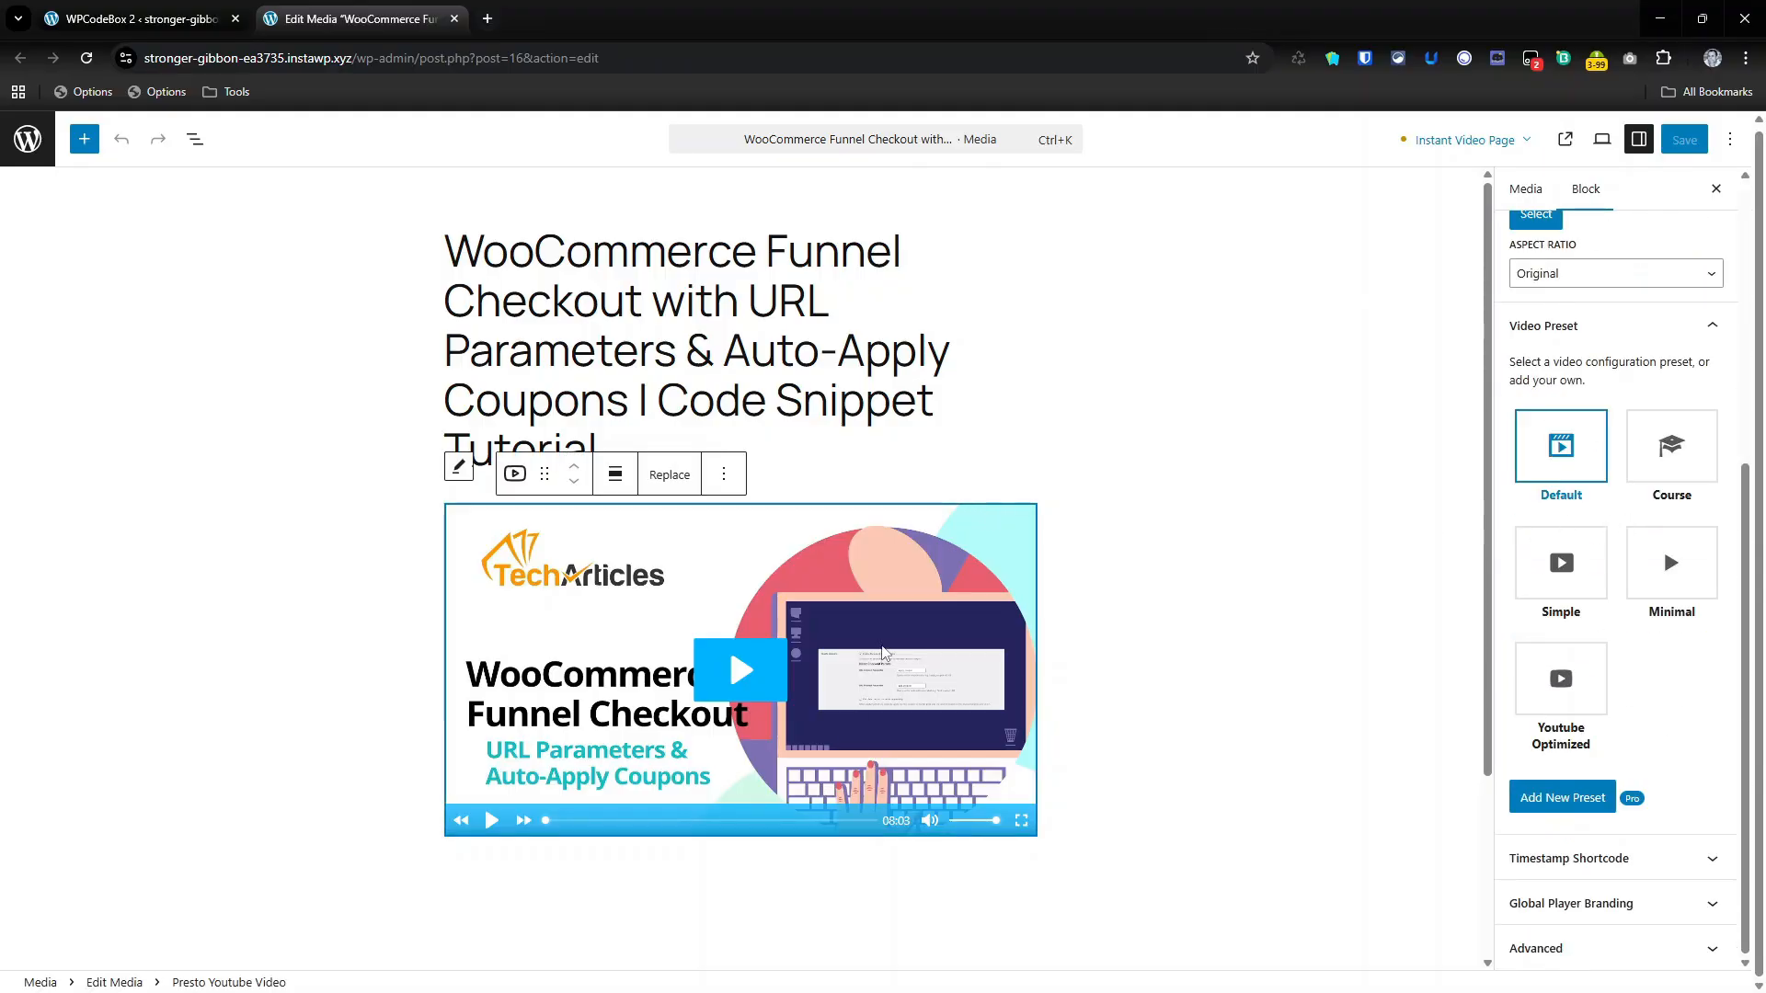
click(1527, 190)
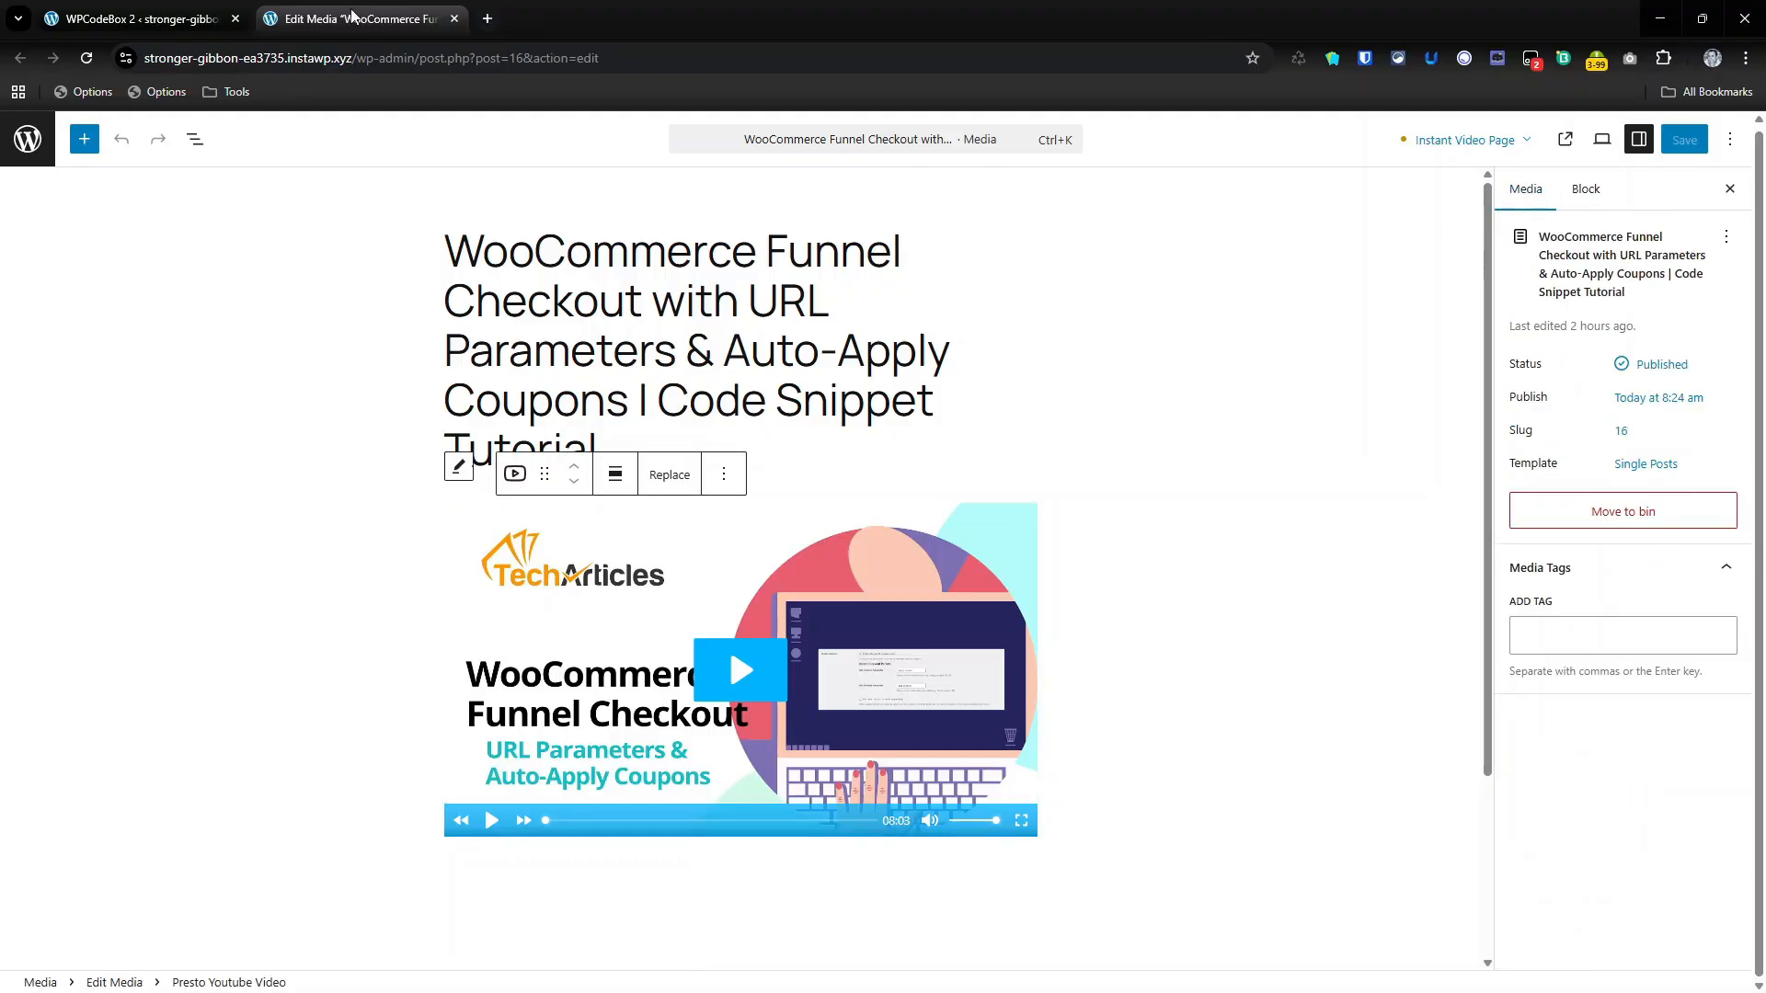
Disable the Meta snippet and enable the Edit snippet in WPCodeBox 2
click(138, 19)
click(74, 53)
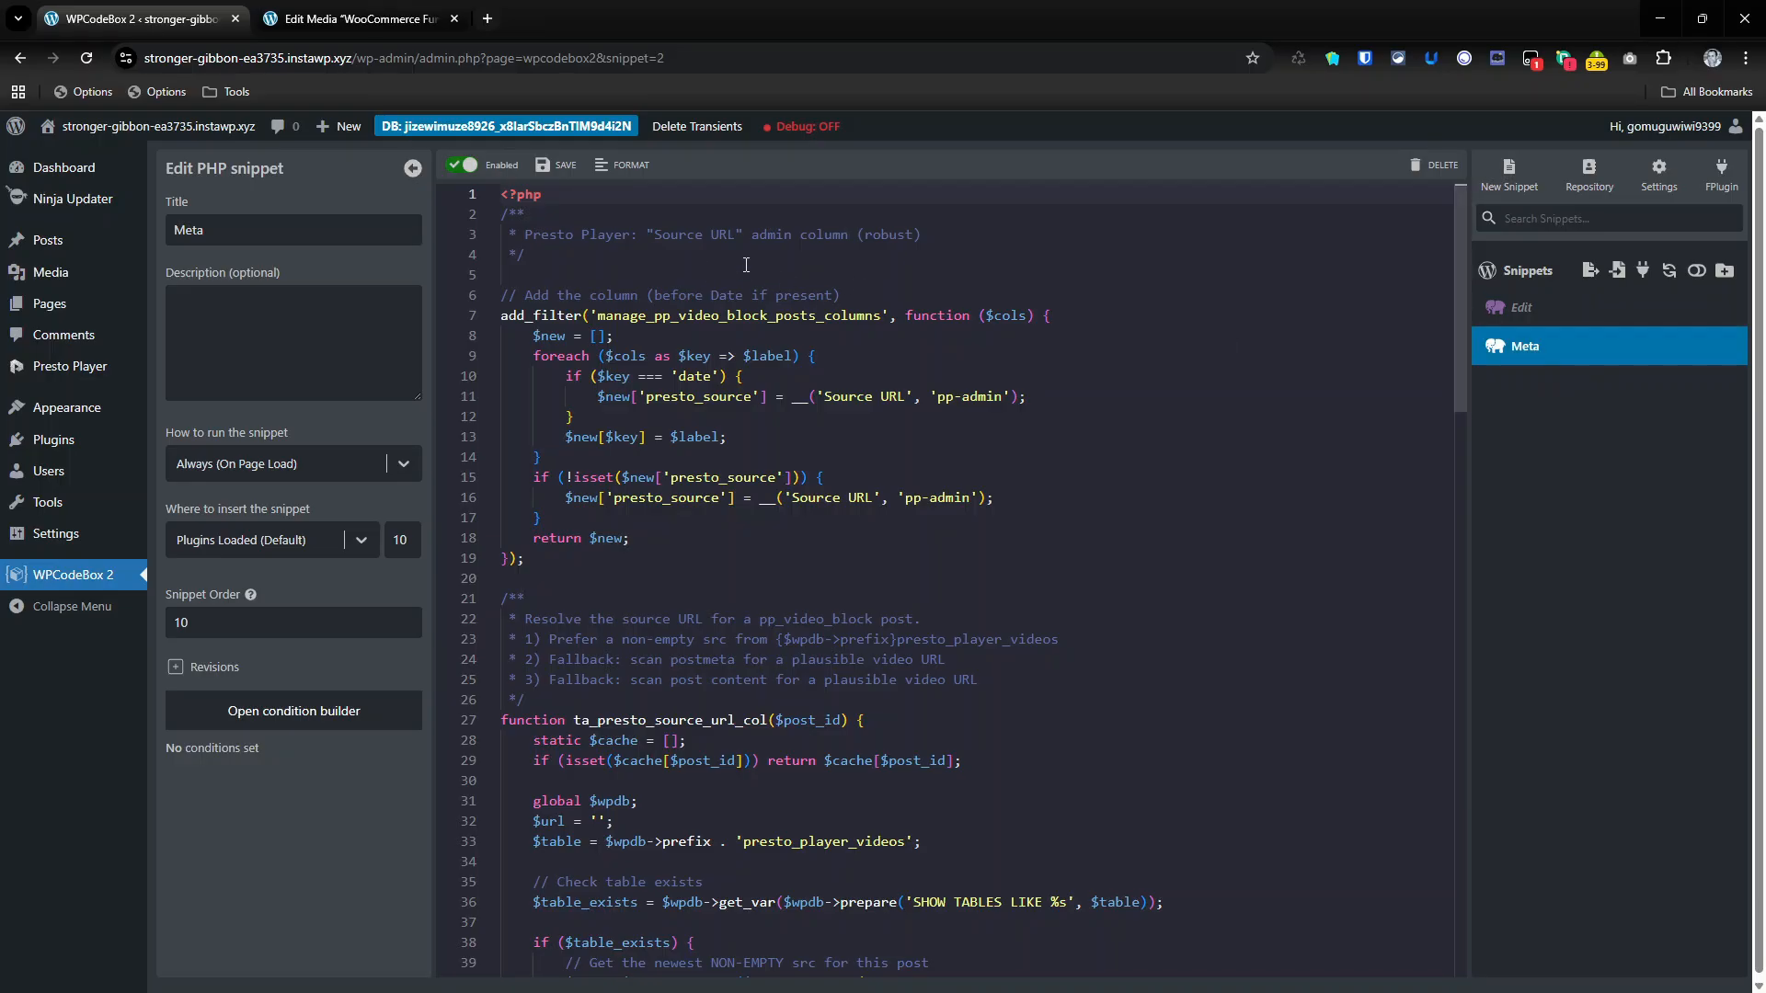
click(460, 166)
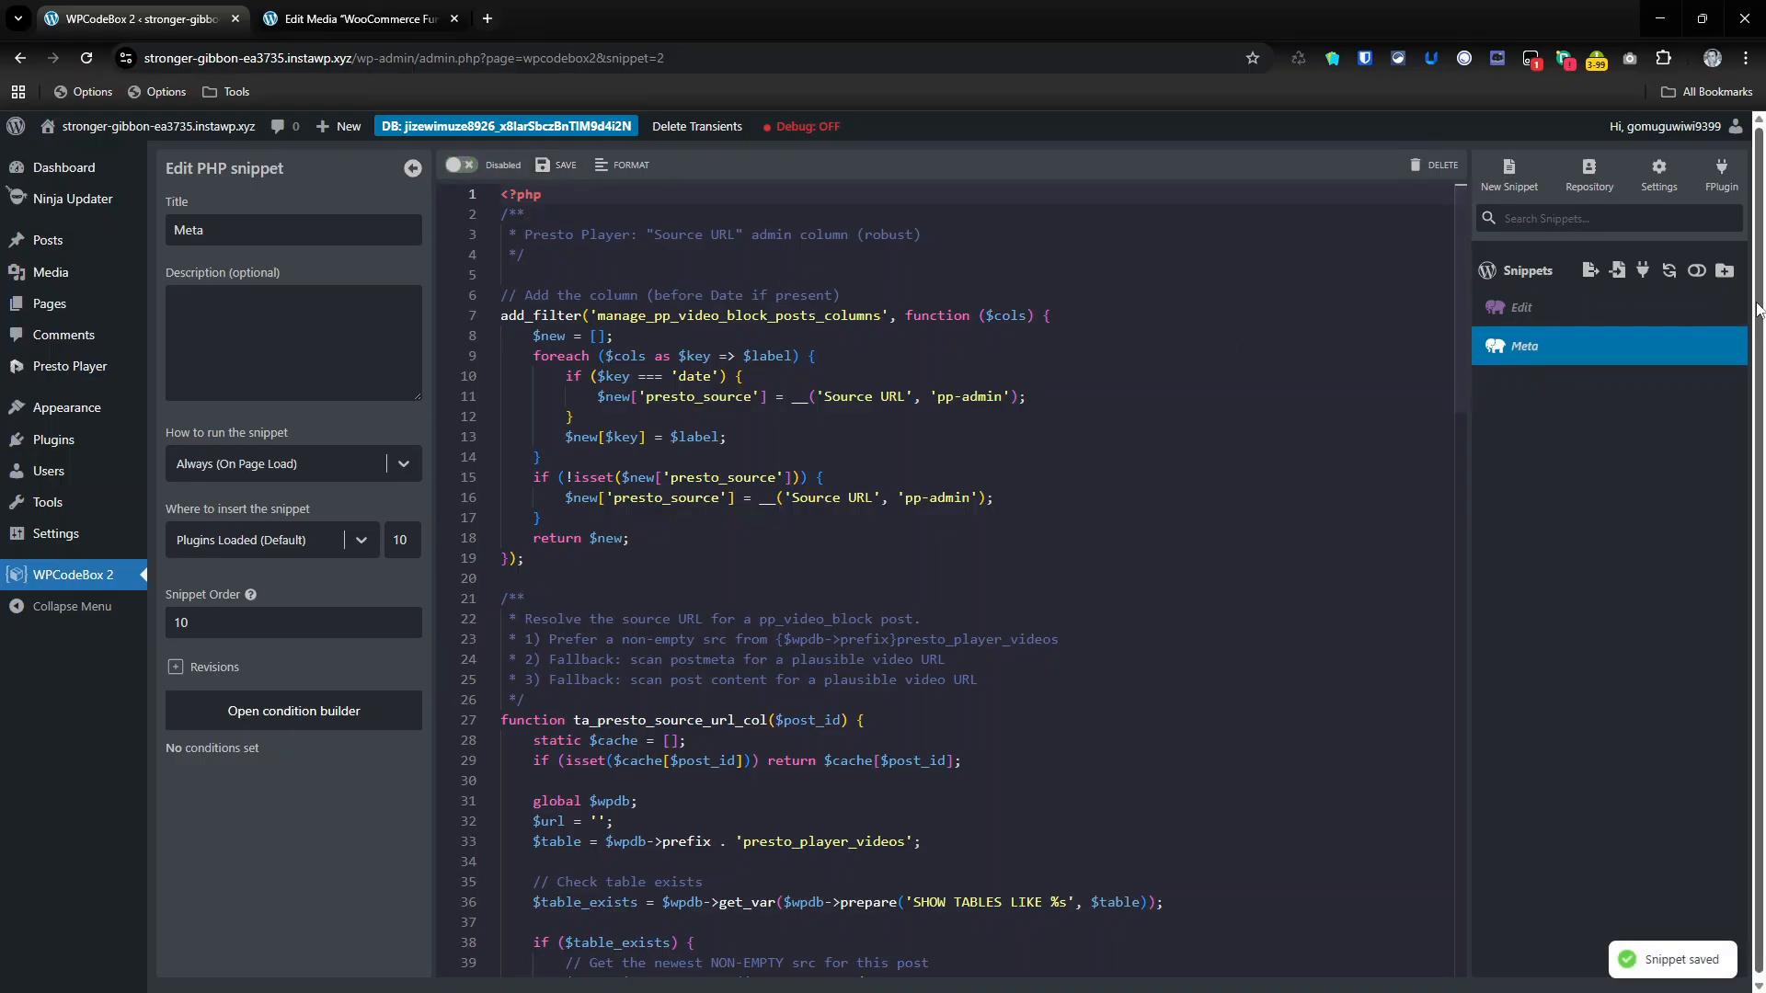
click(1564, 312)
click(461, 166)
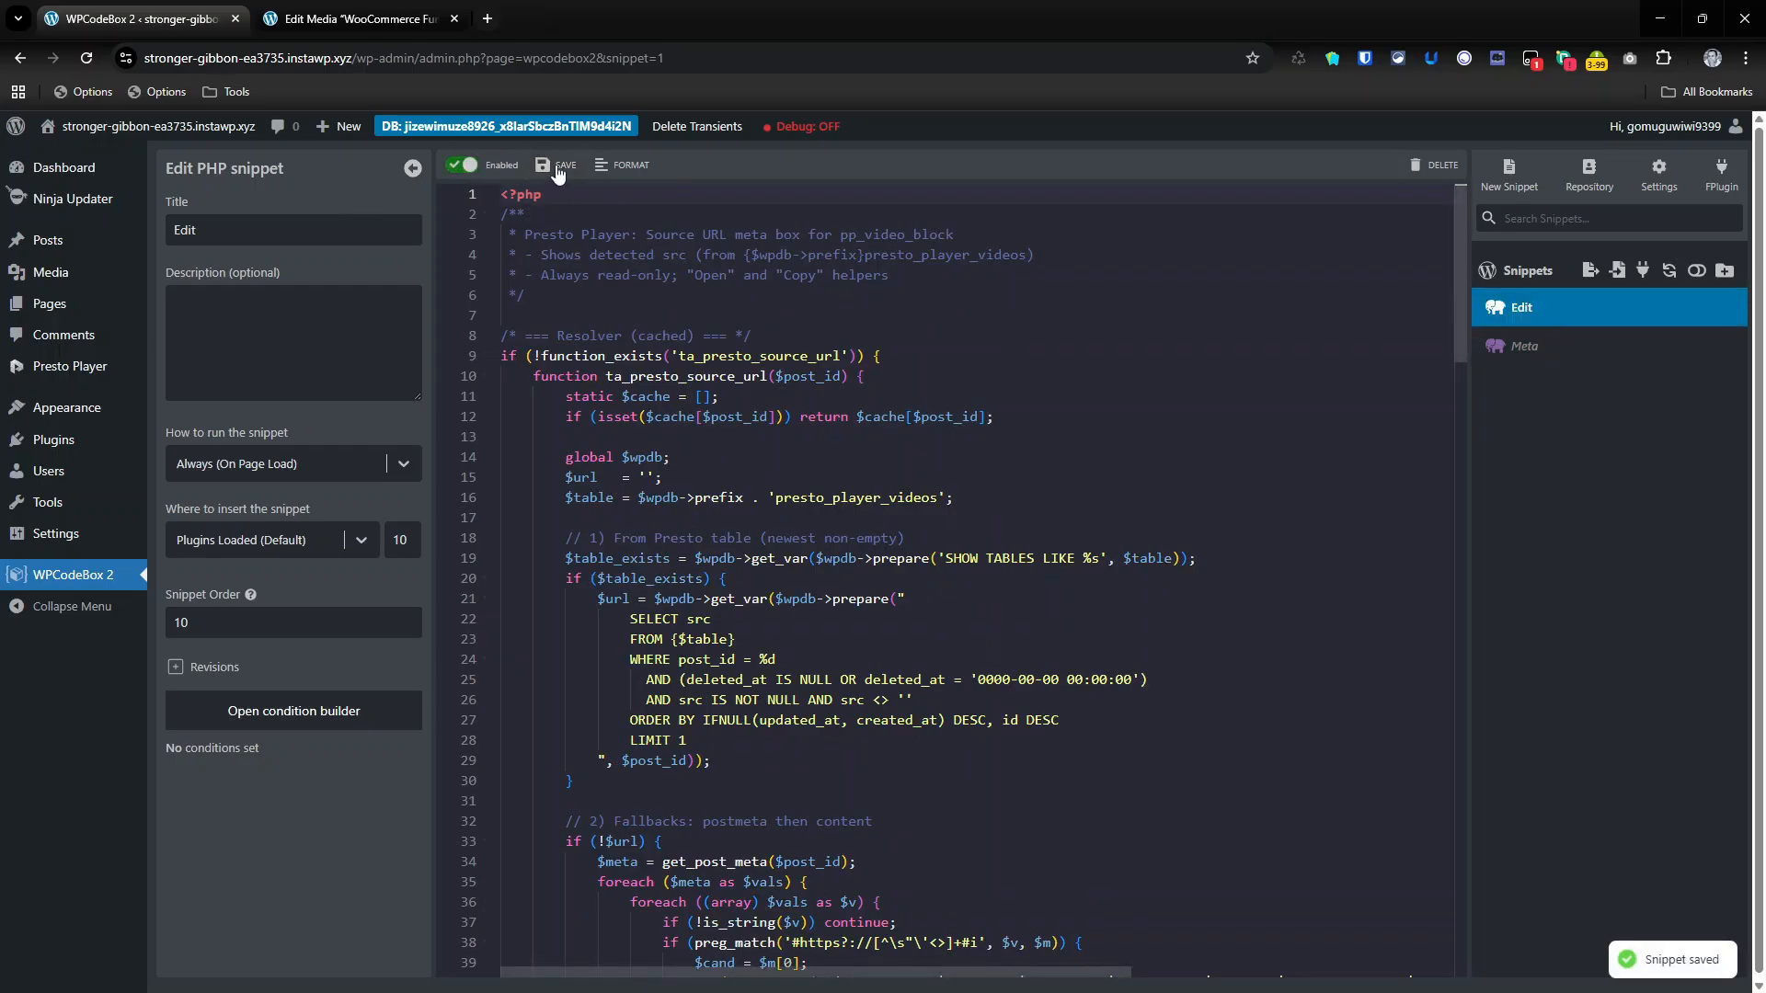
Reload the media item's edit page, test opening the video from its Source URL (Presto) box, and close the video page
click(359, 18)
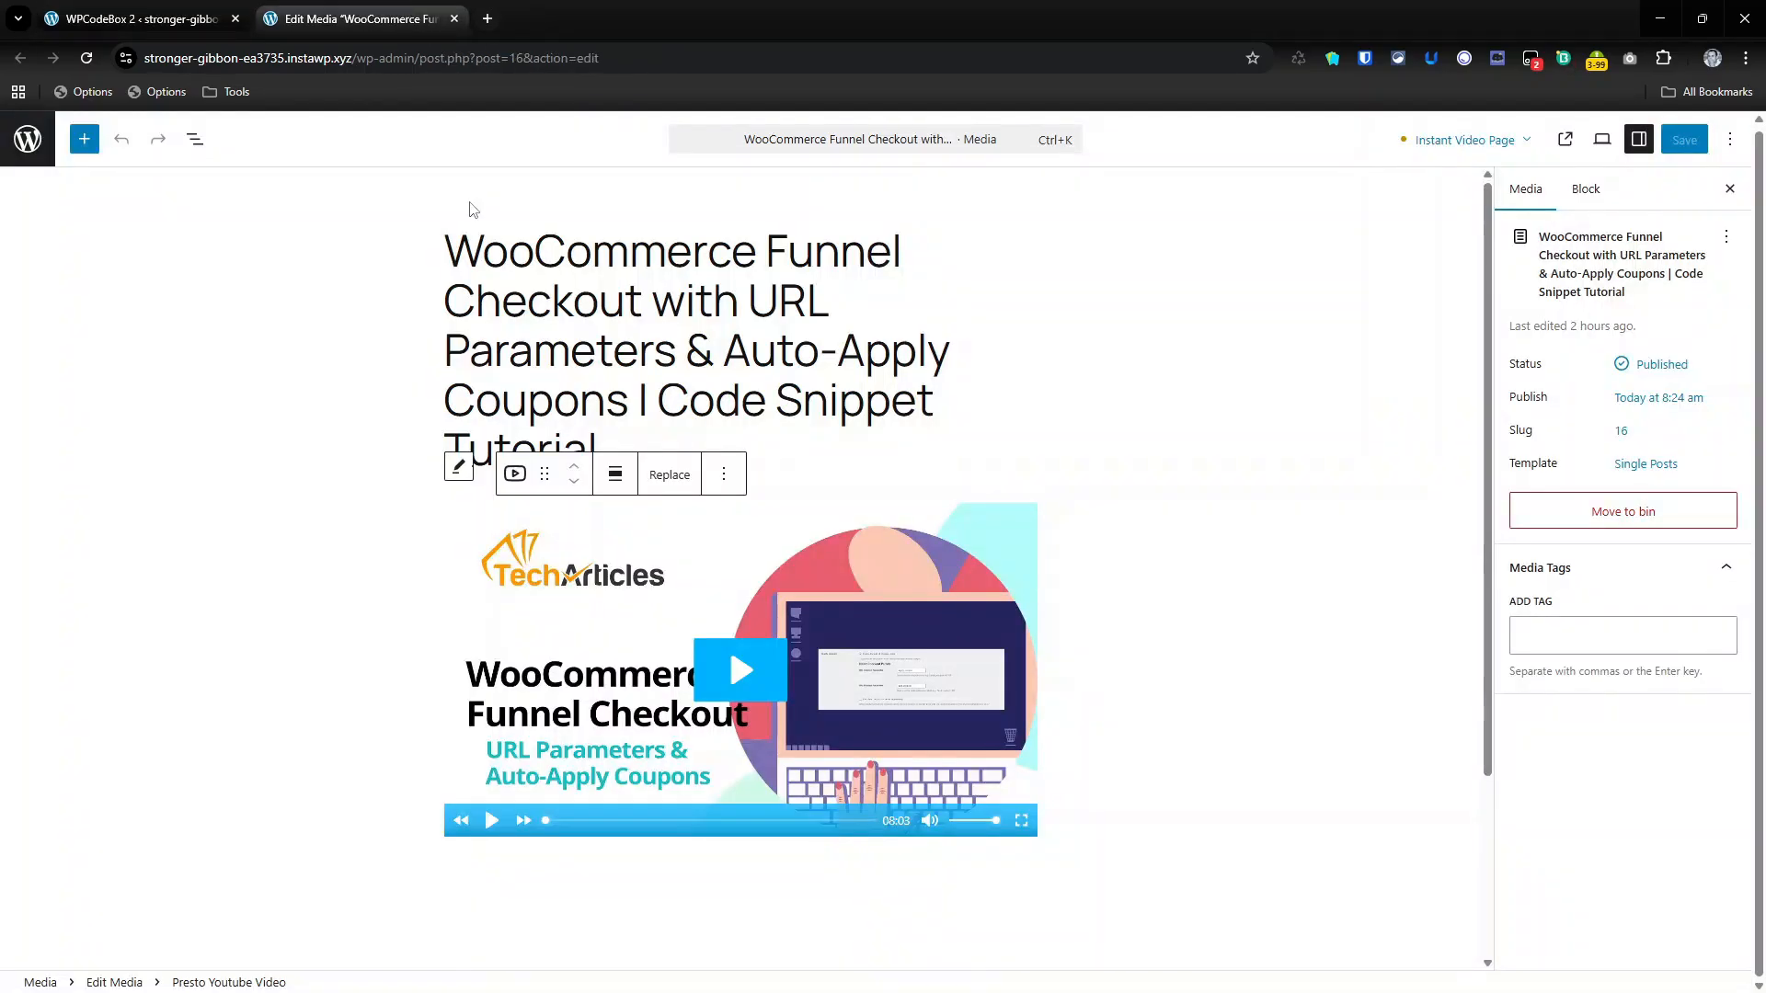
click(85, 59)
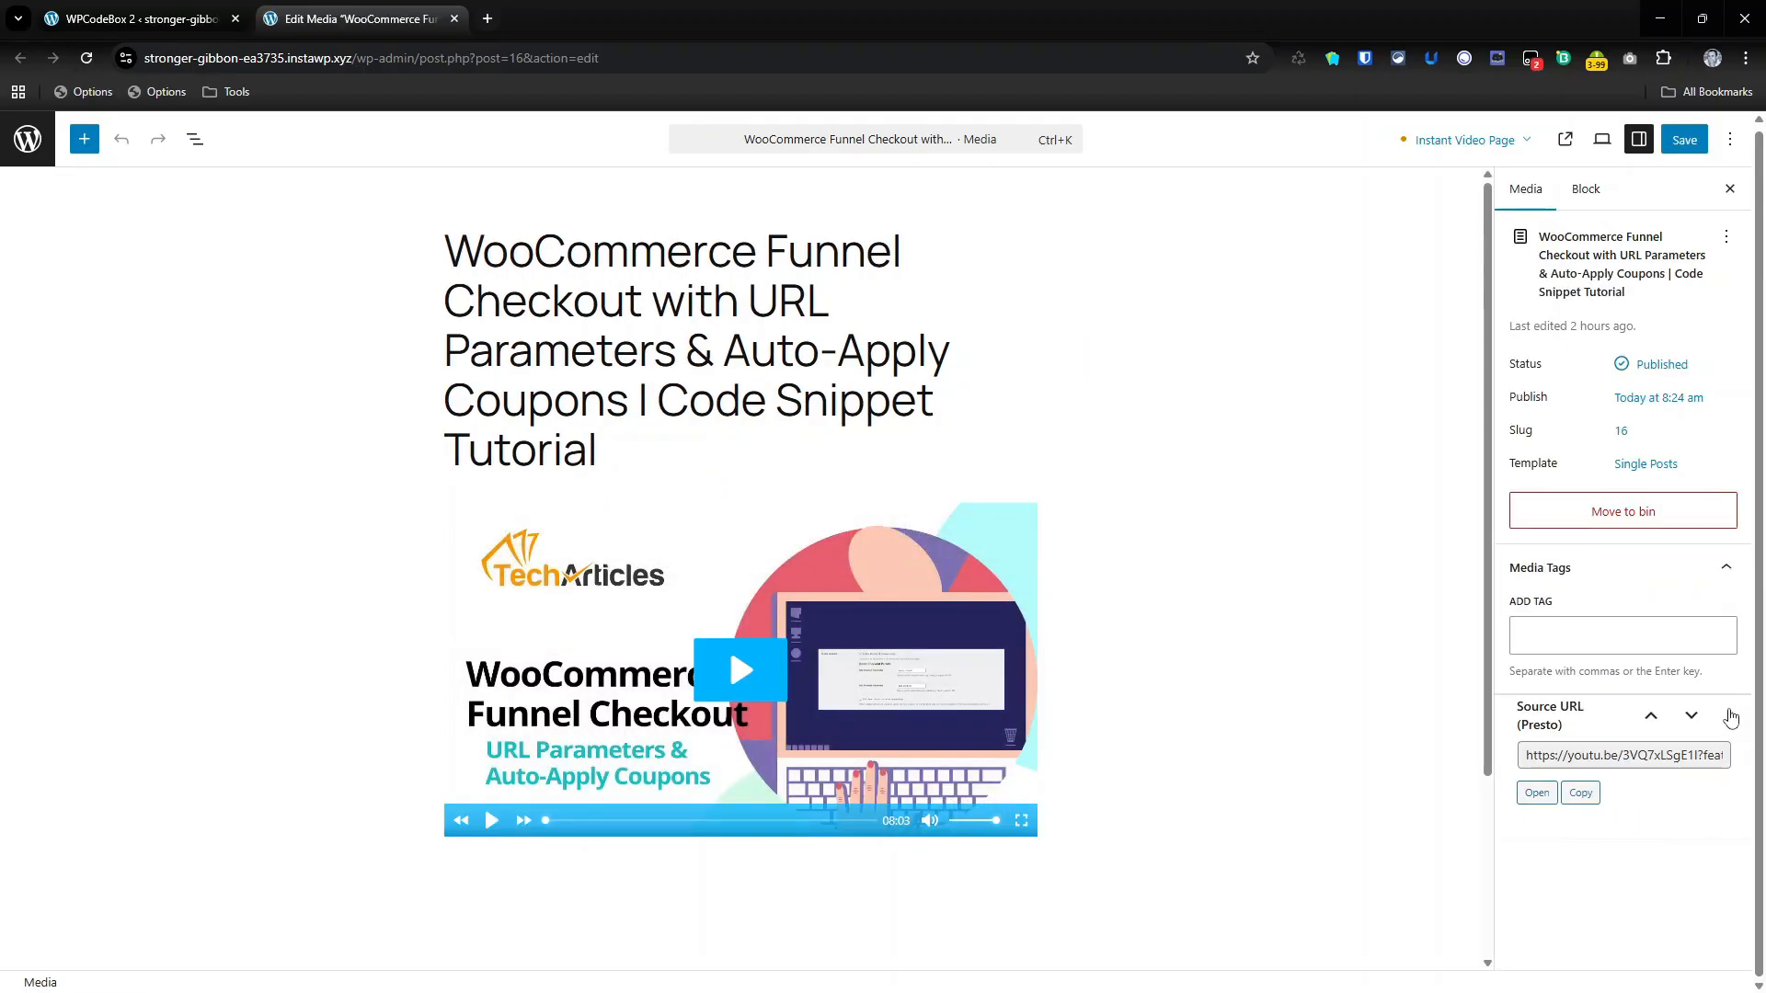
click(1537, 793)
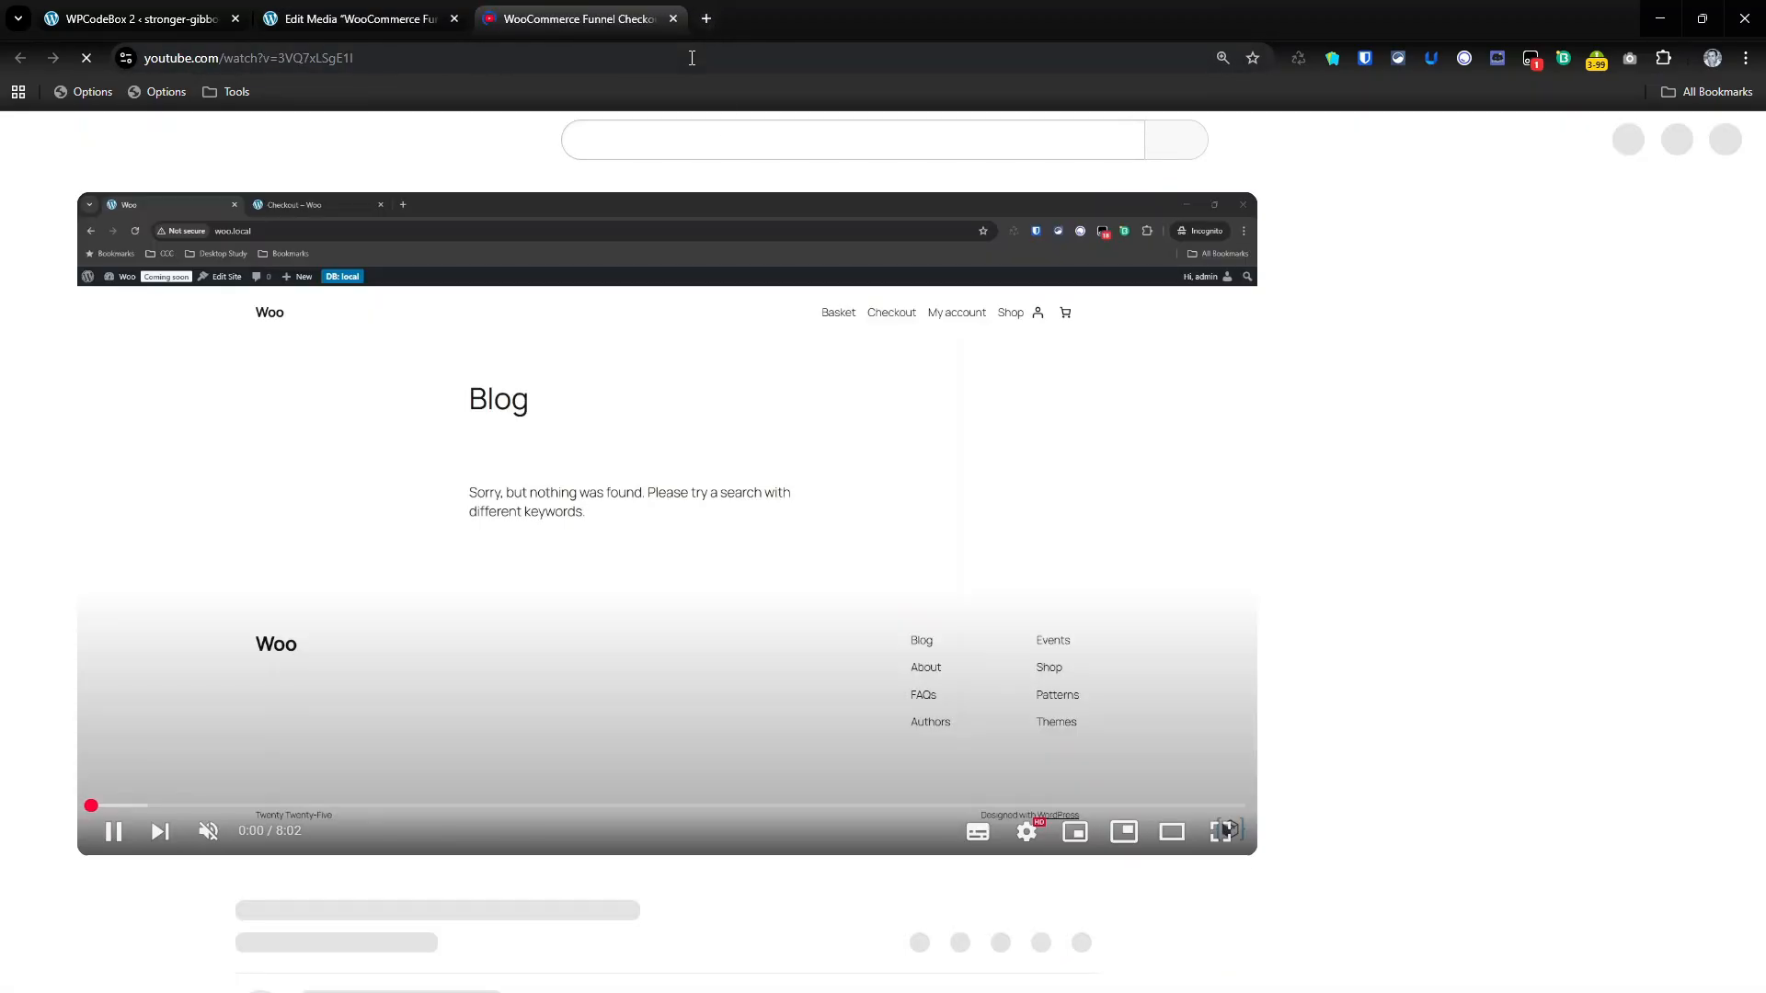
click(671, 18)
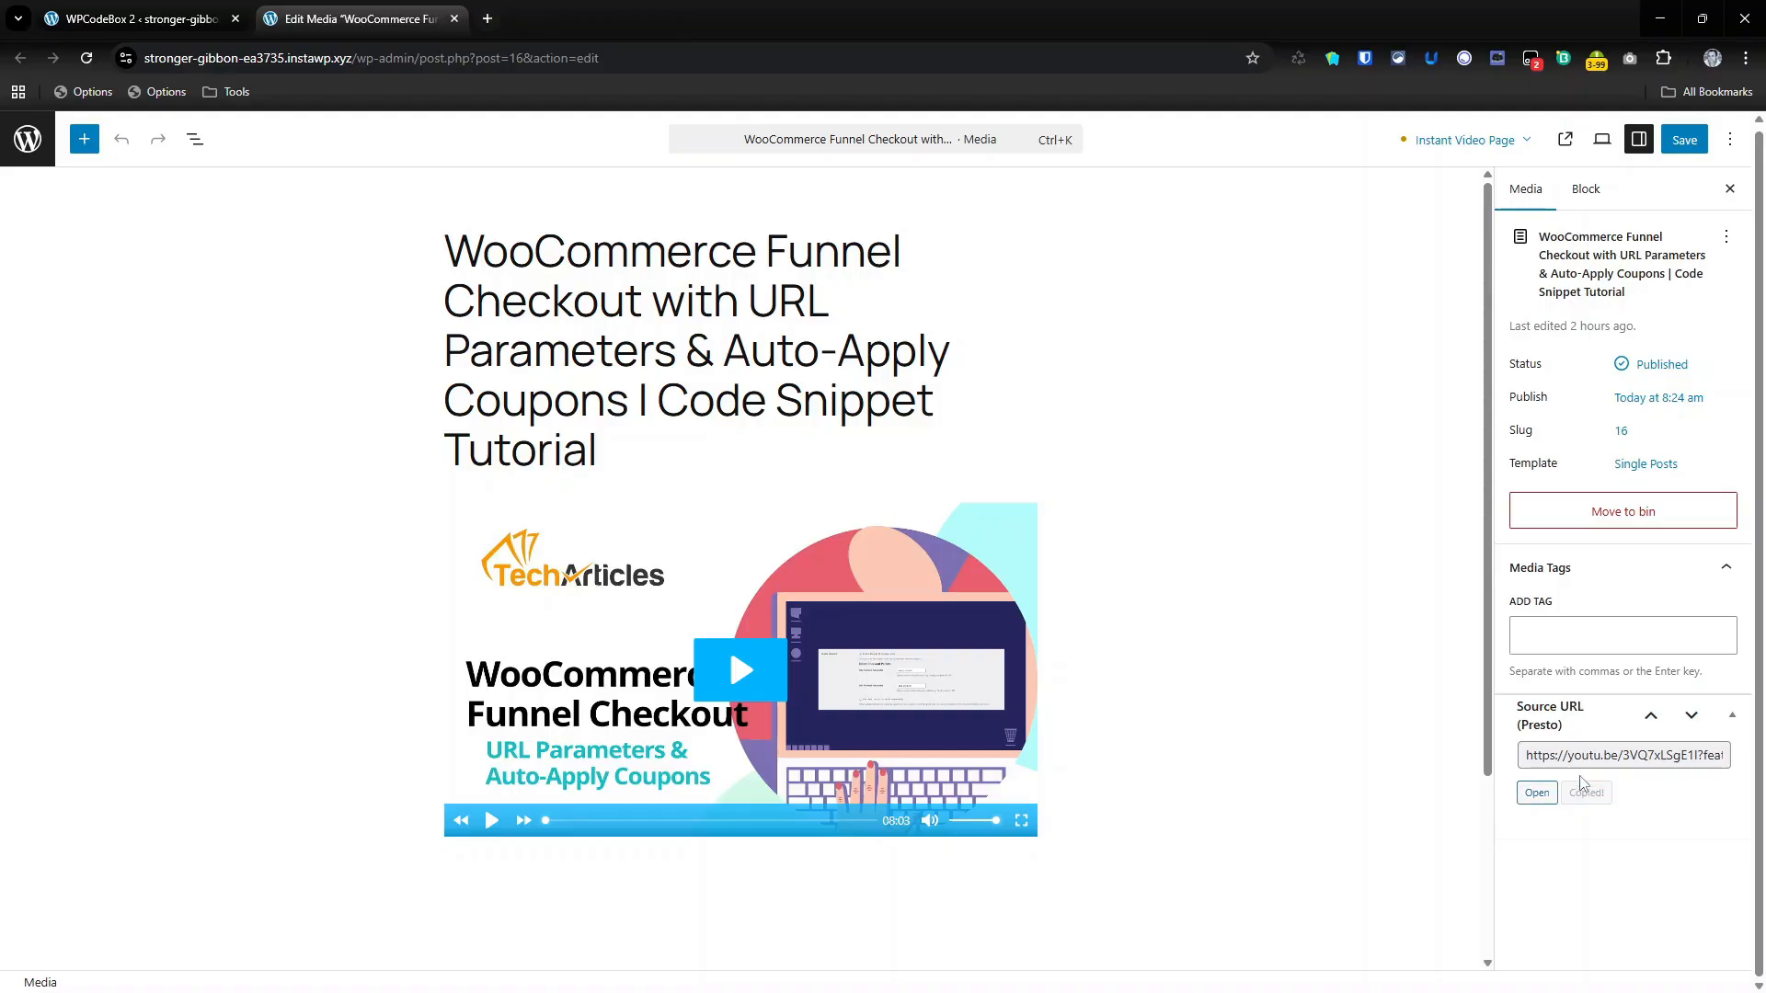
Test the copied source URL by pasting it into the Add Tag field, and undo the paste
click(1546, 646)
key(ctrl+v)
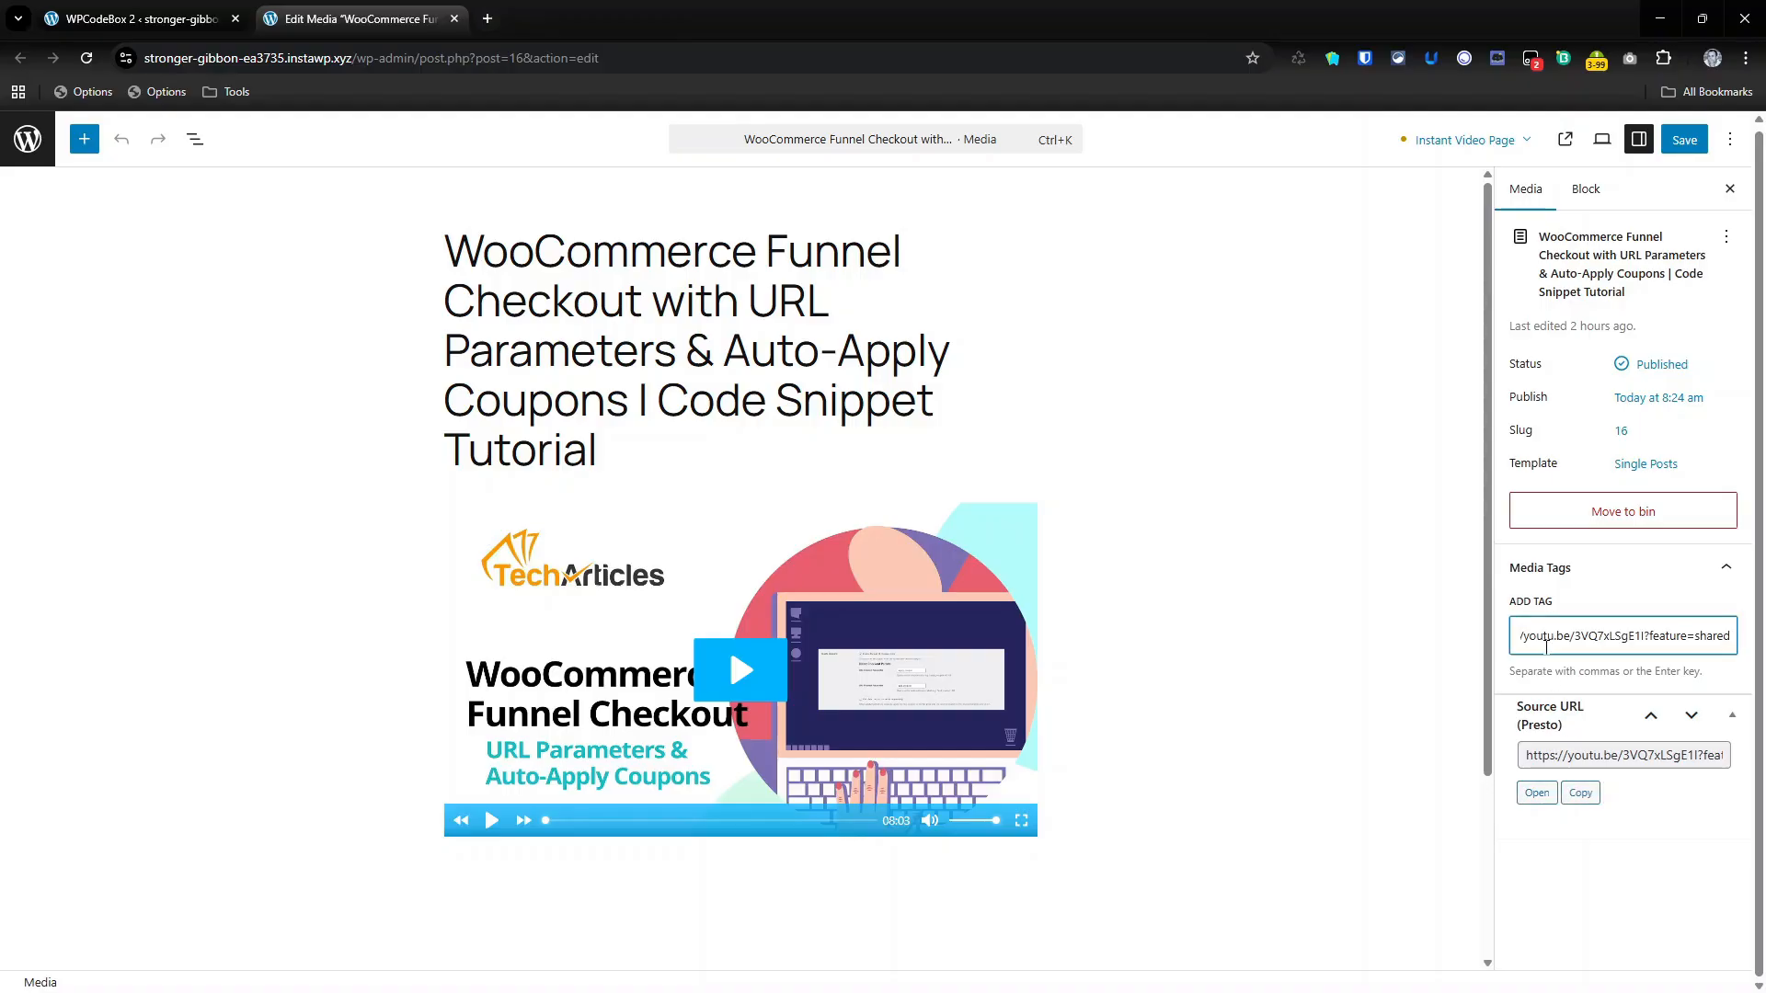
key(ctrl+z)
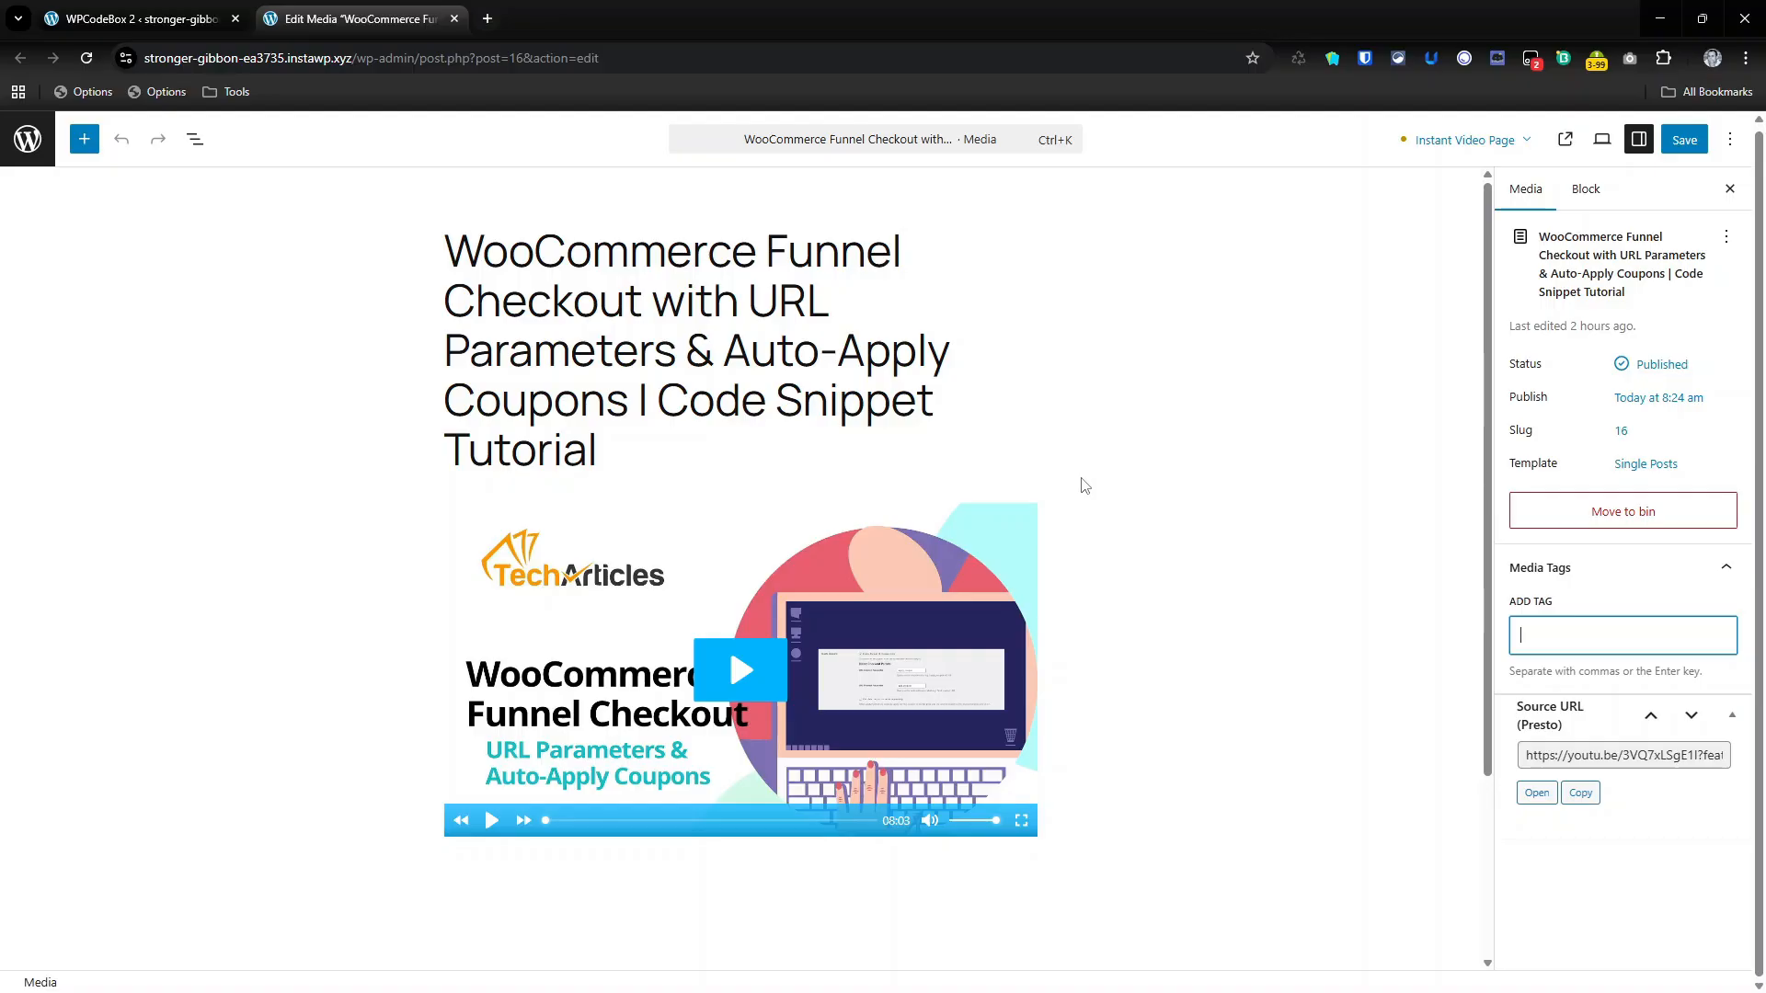
Compare the Media Hub list's columns with the Source URL box on the media item's edit page
click(198, 11)
click(57, 370)
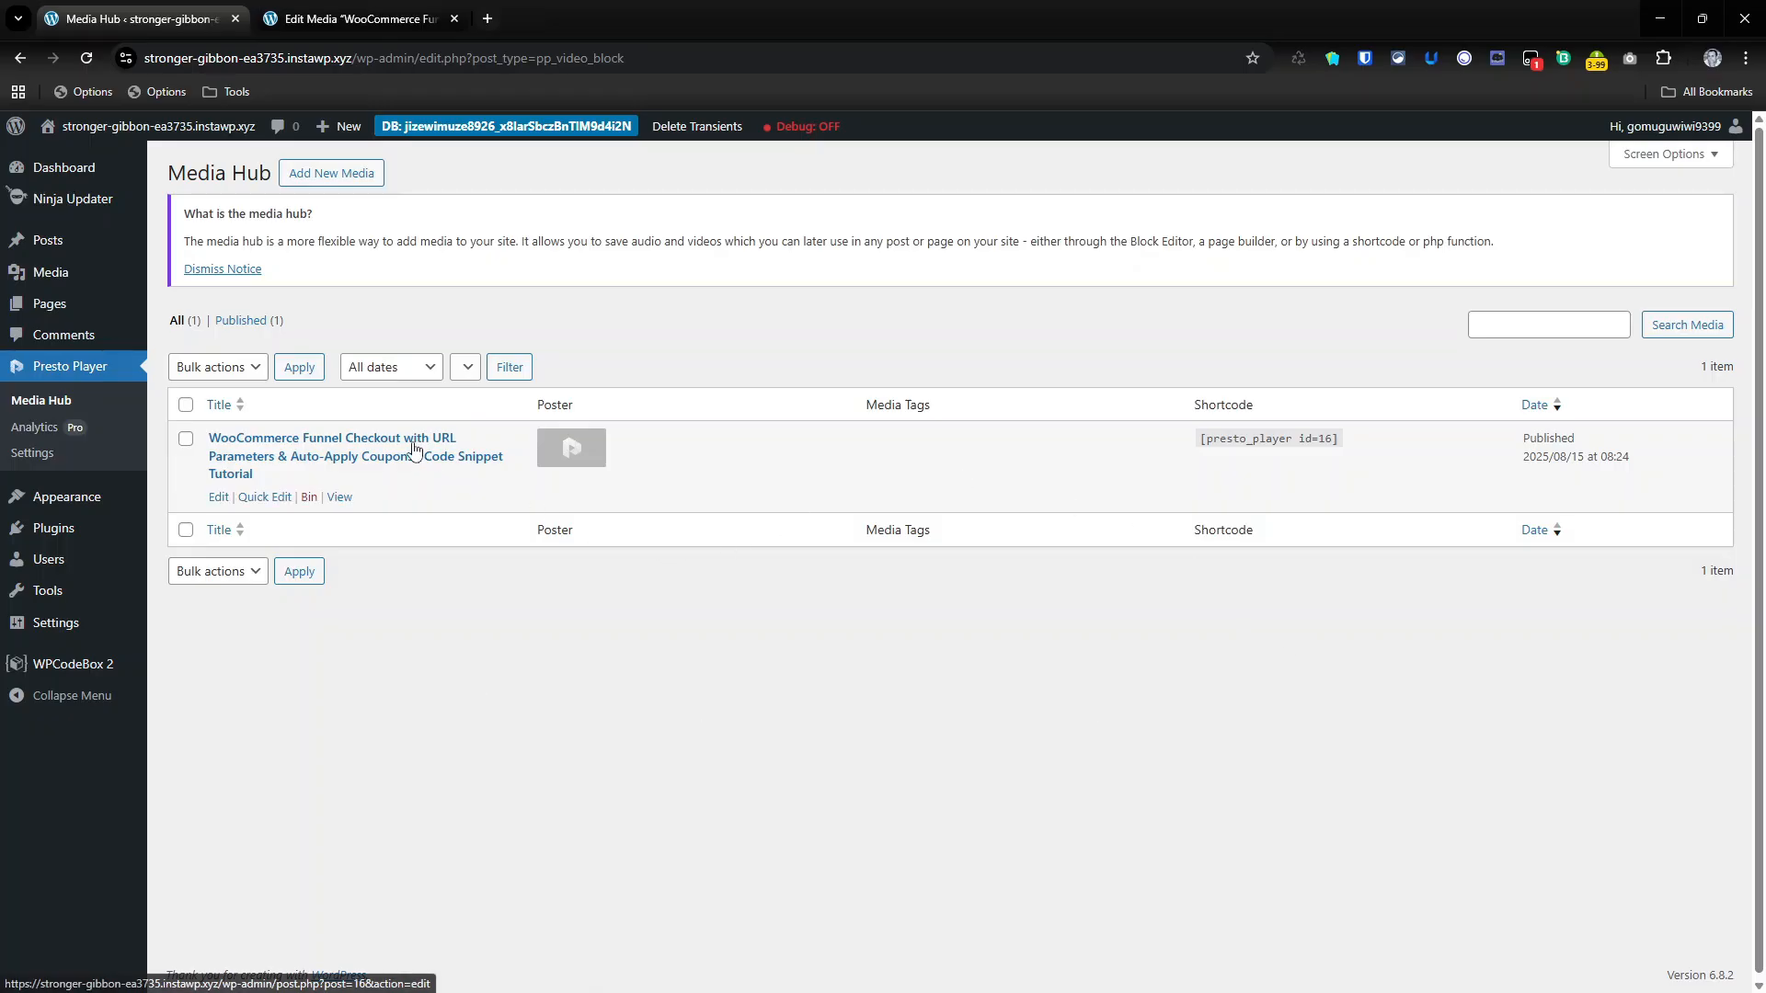
click(363, 19)
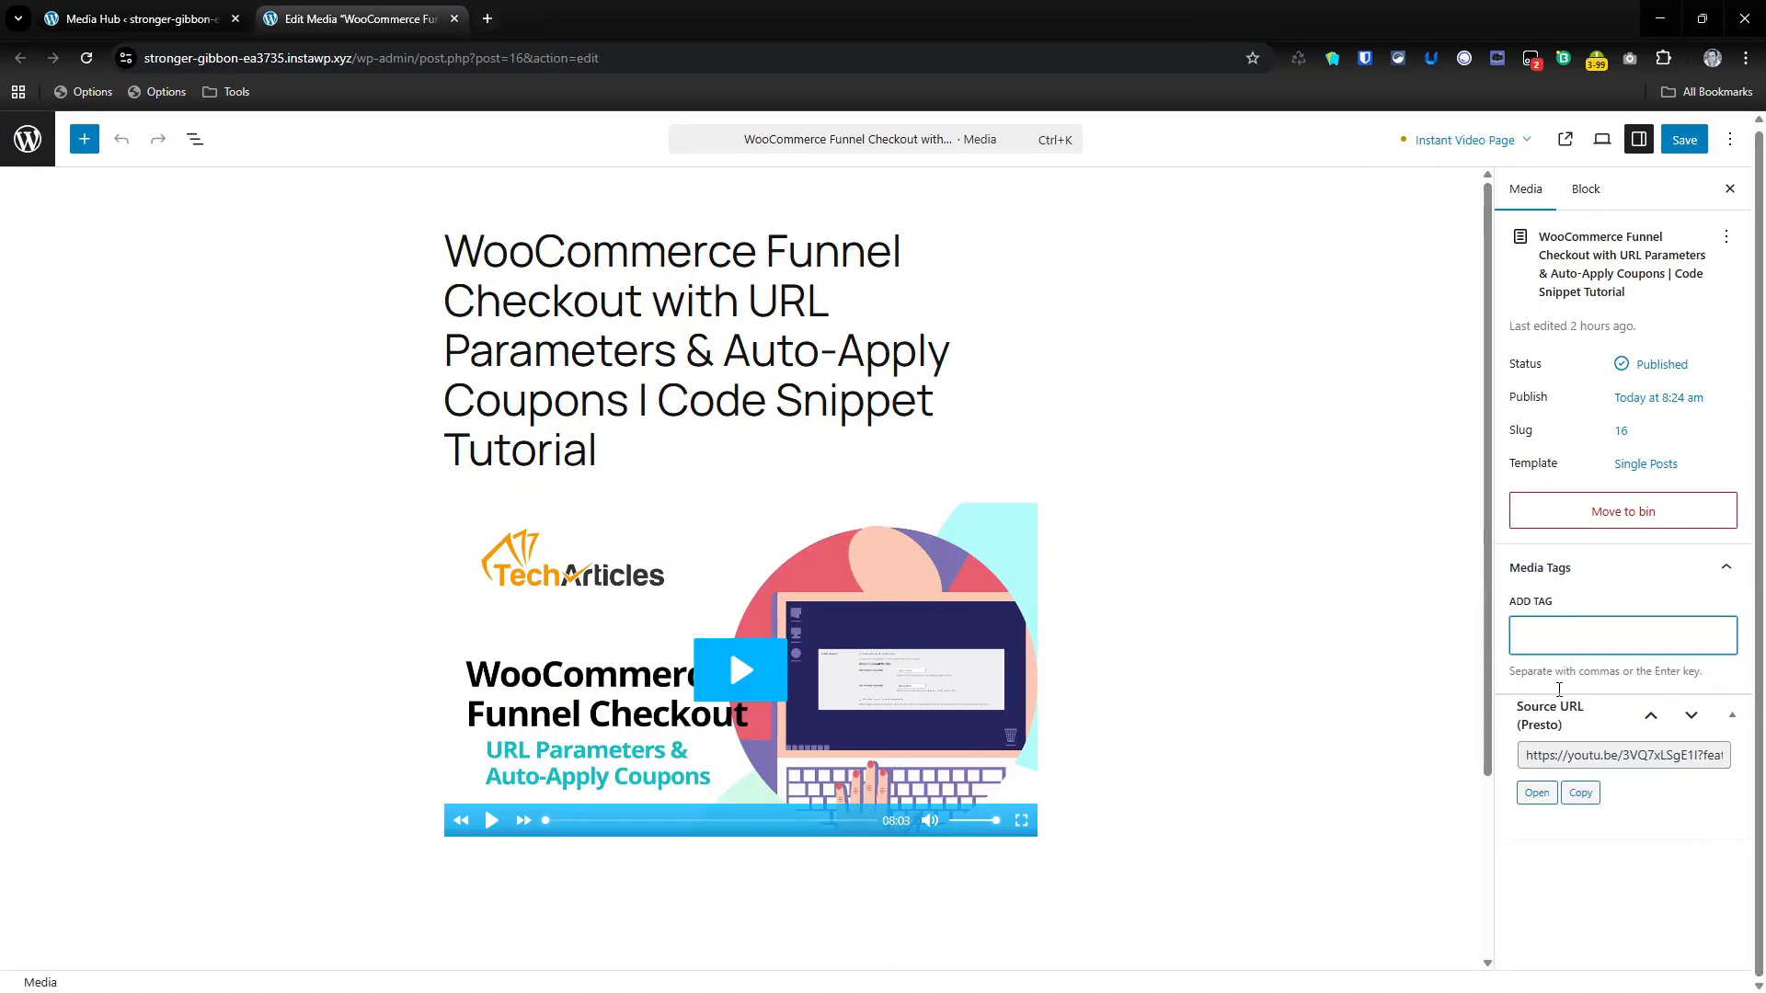
click(179, 11)
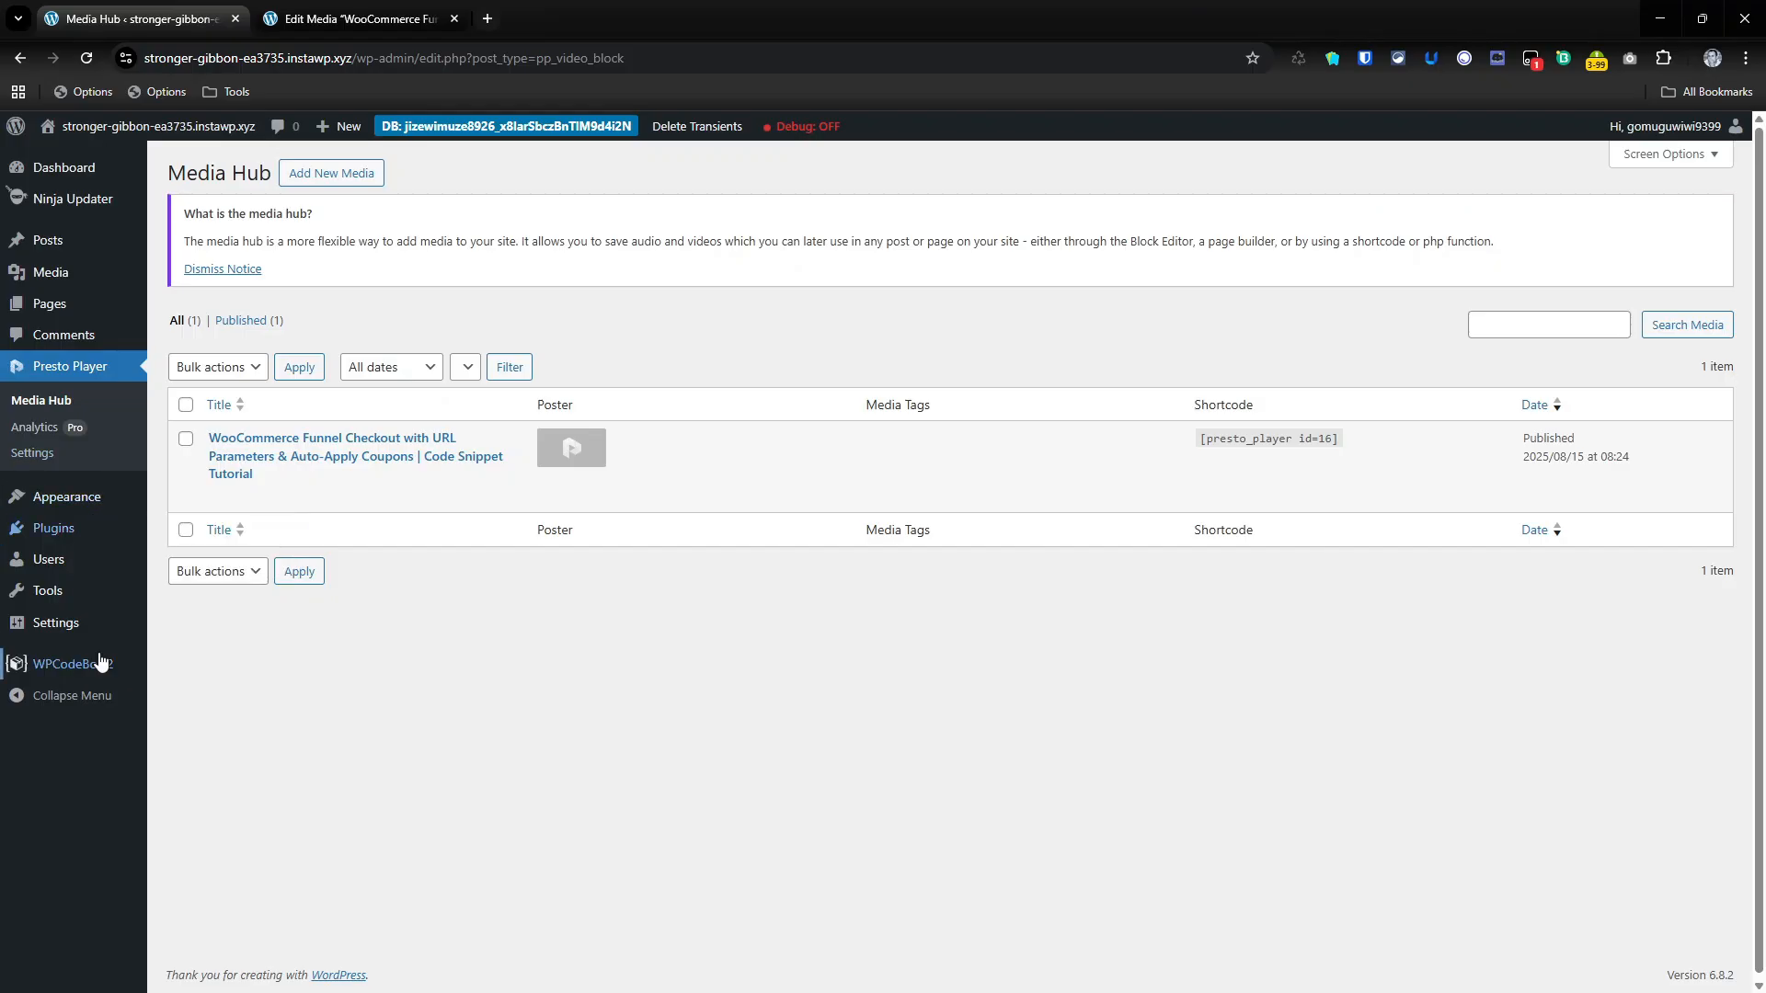
click(363, 18)
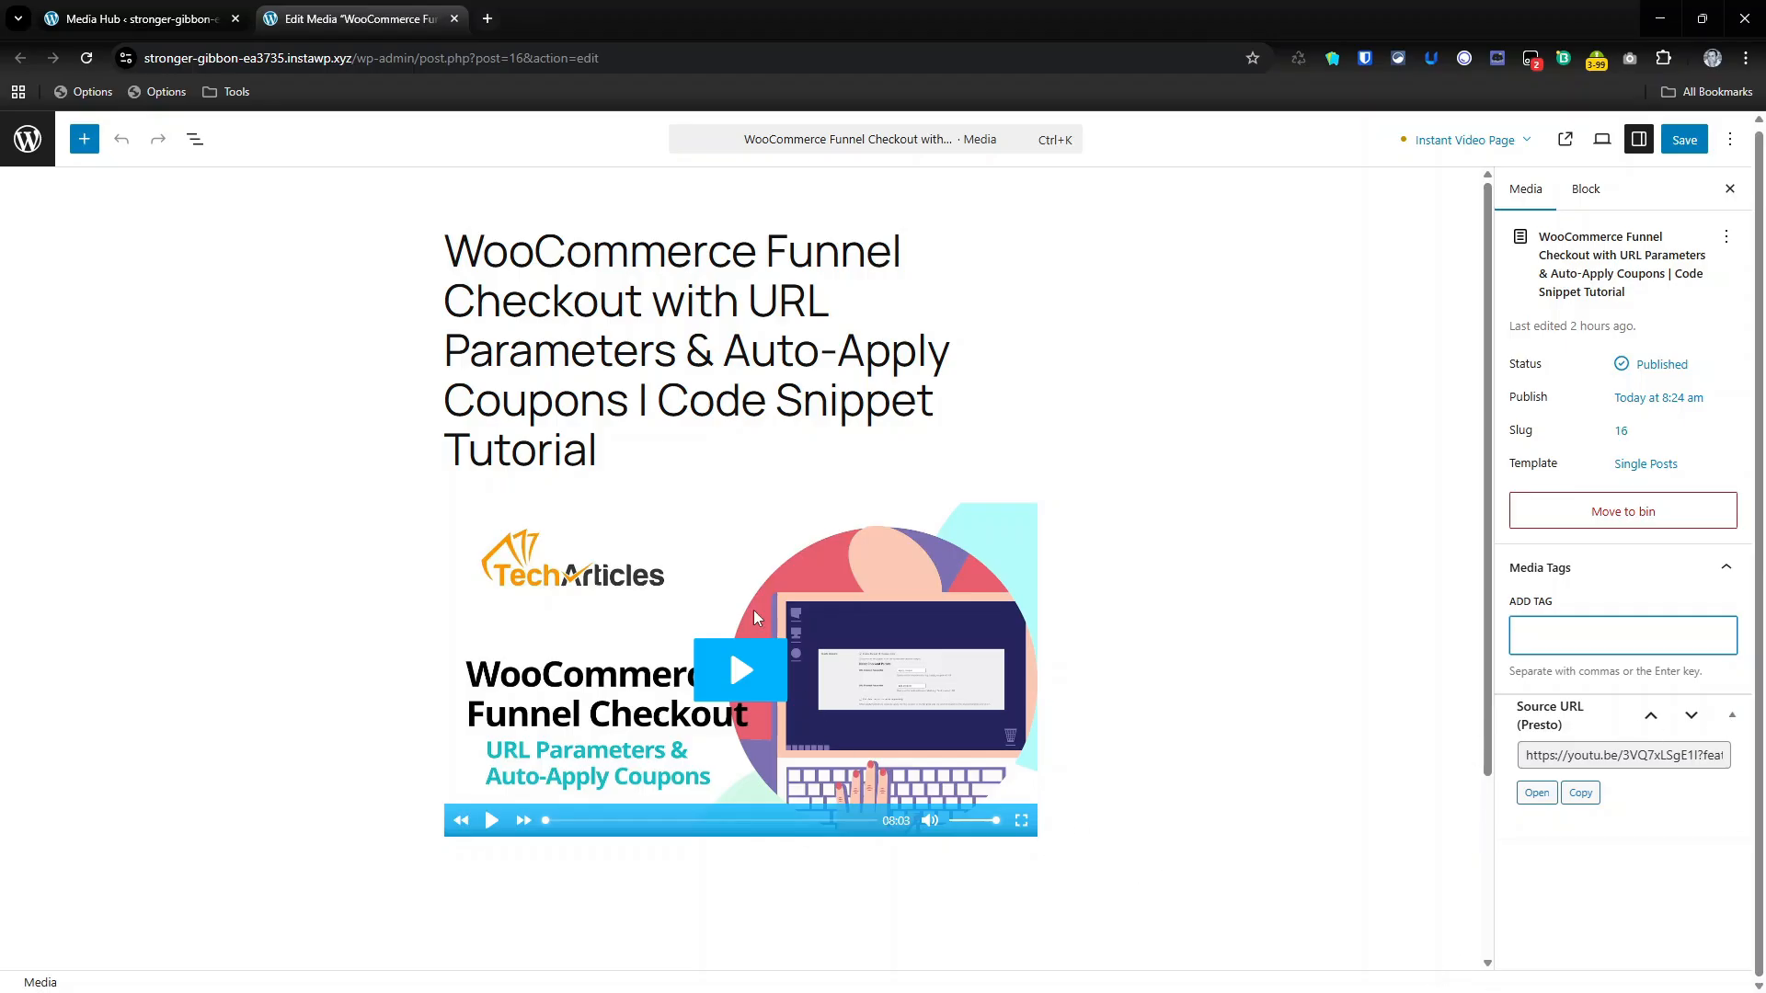
click(195, 11)
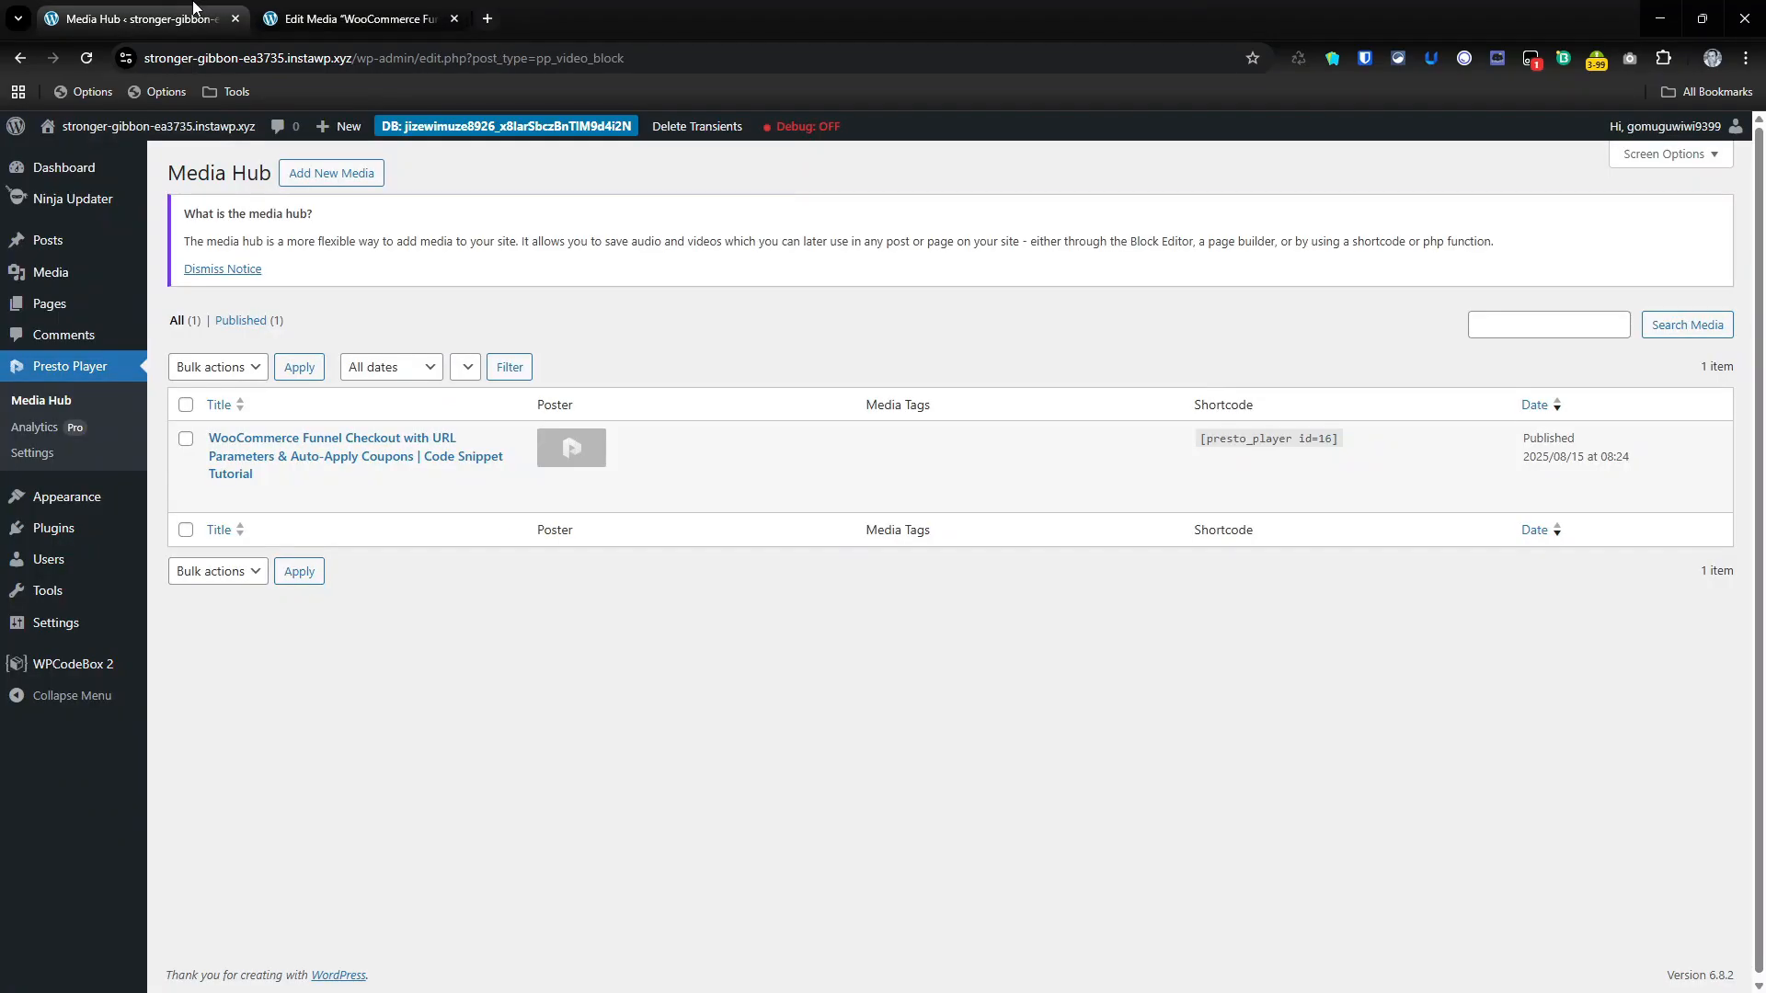
Enable the Meta snippet in WPCodeBox 2, with the Edit snippet switched back on alongside it
click(30, 676)
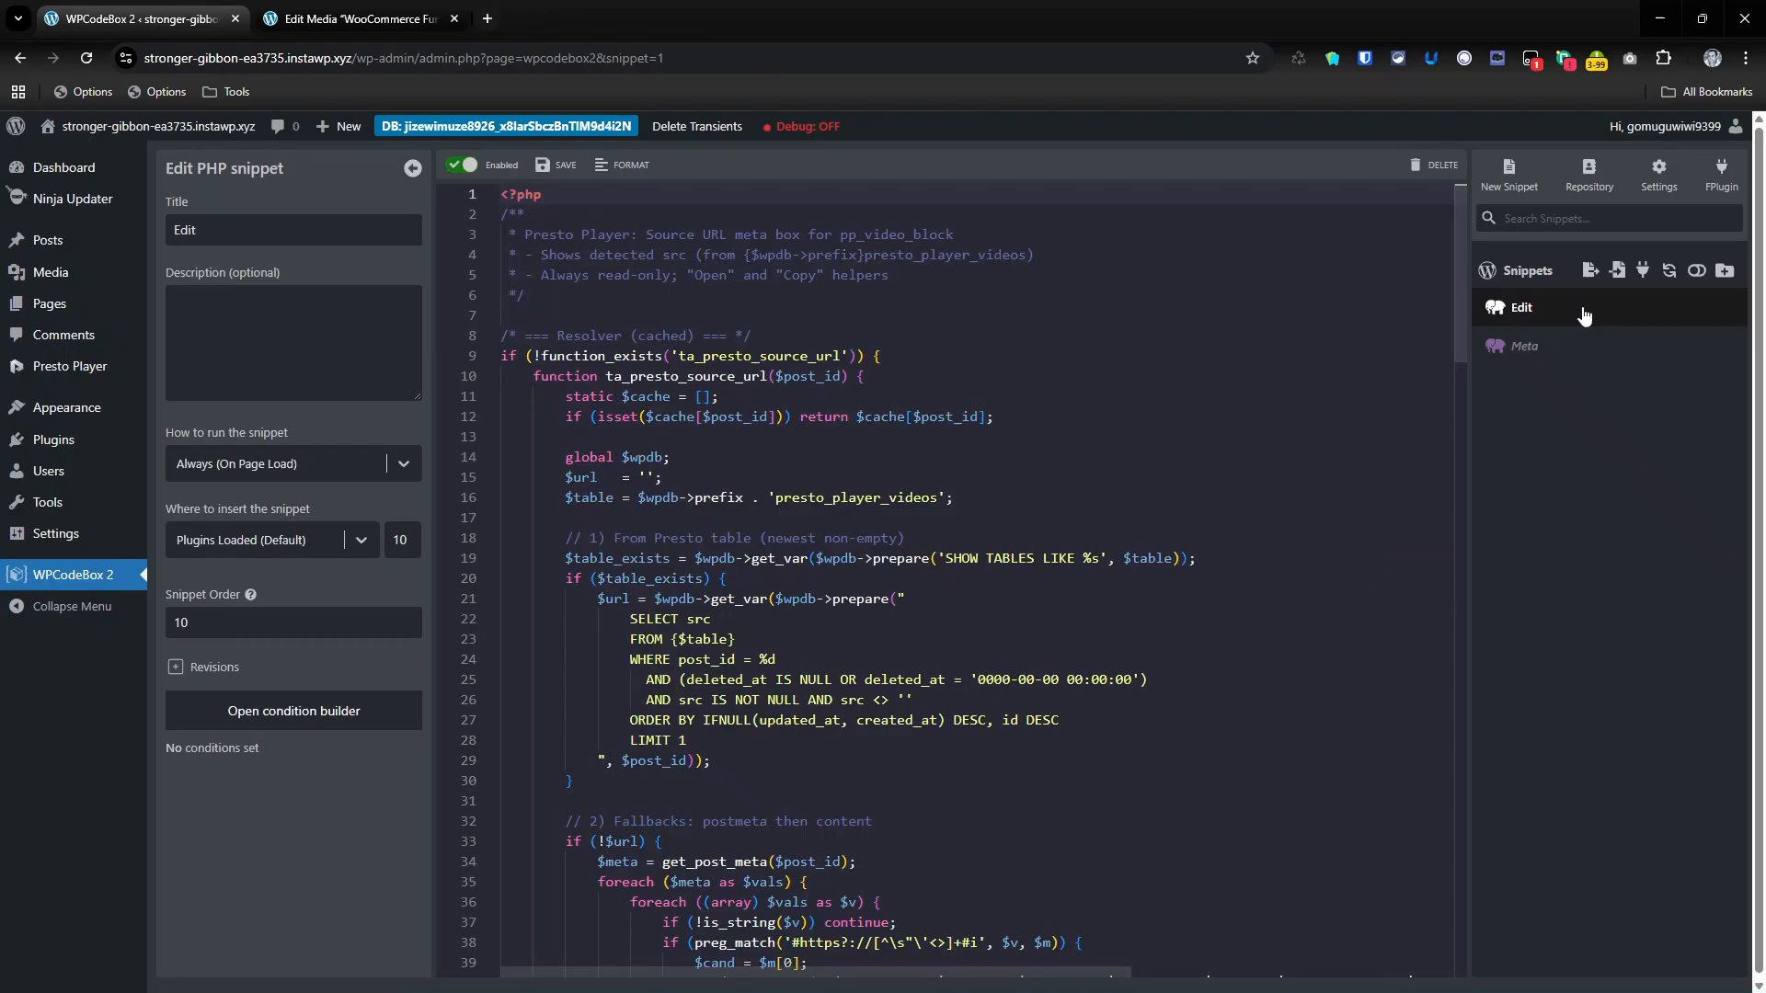
click(1583, 316)
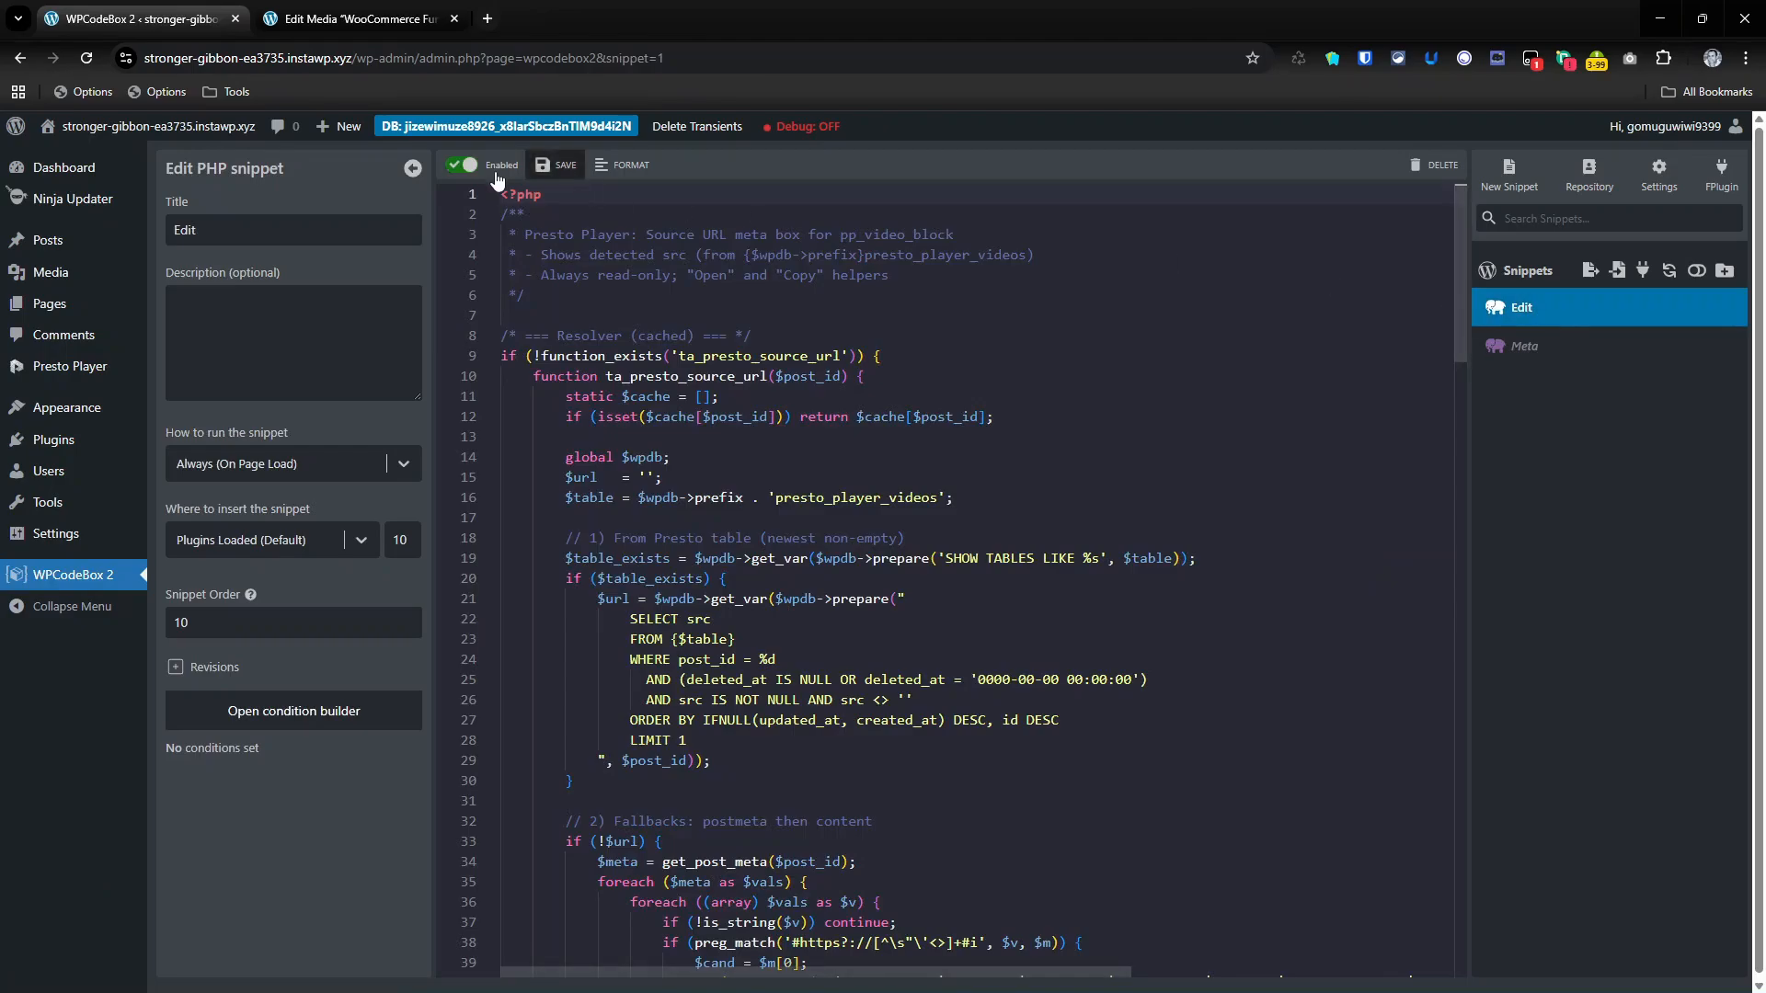
click(1567, 366)
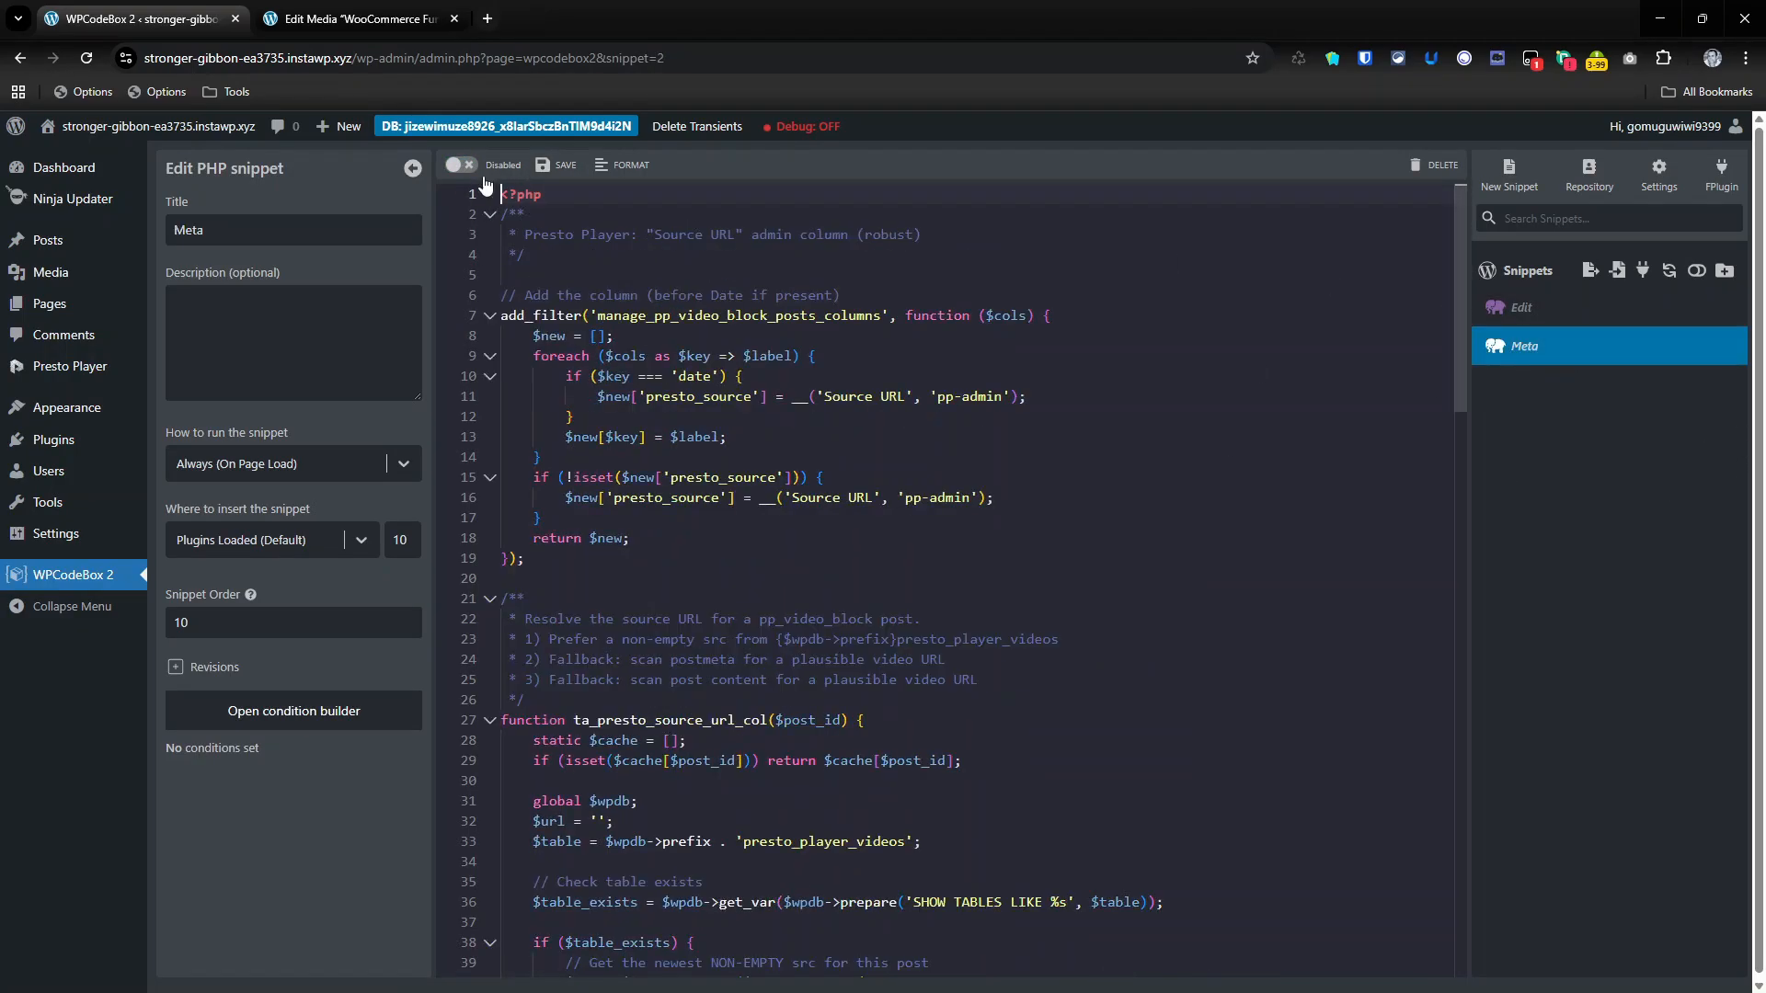
click(1527, 322)
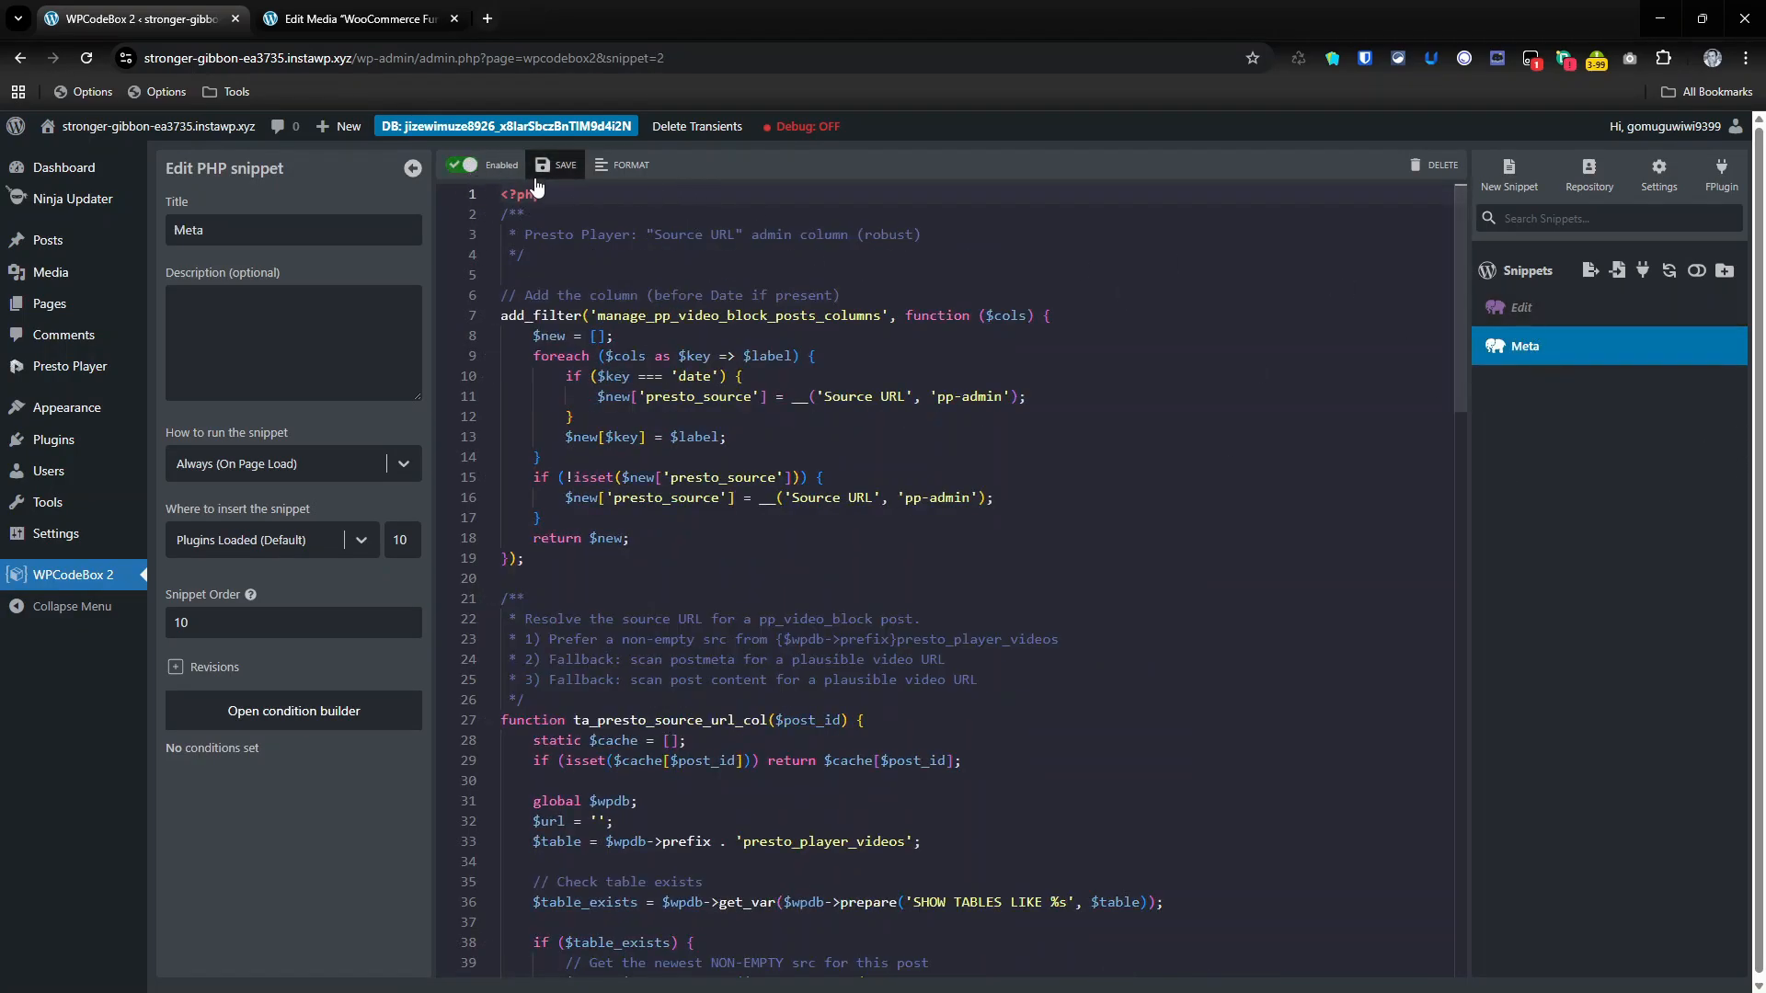
click(459, 165)
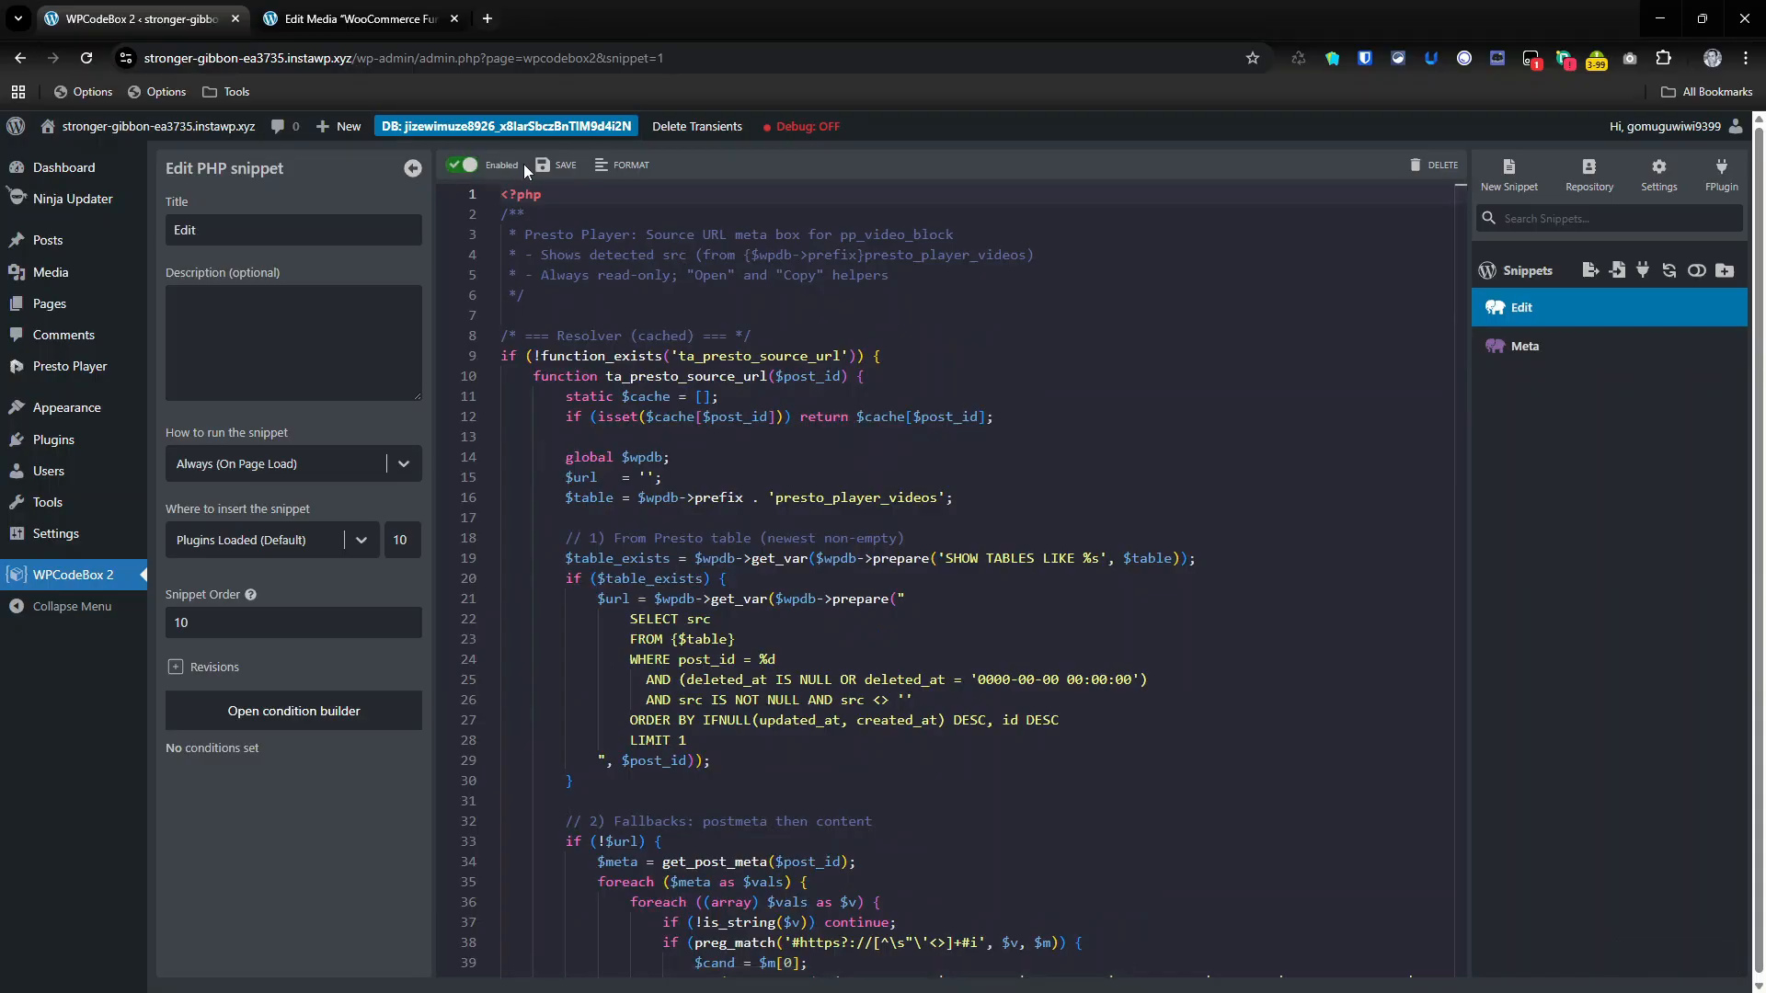
Open Presto Player's Media Hub list and copy the link address from the media item's Source URL column
click(55, 441)
mouse_move(63, 384)
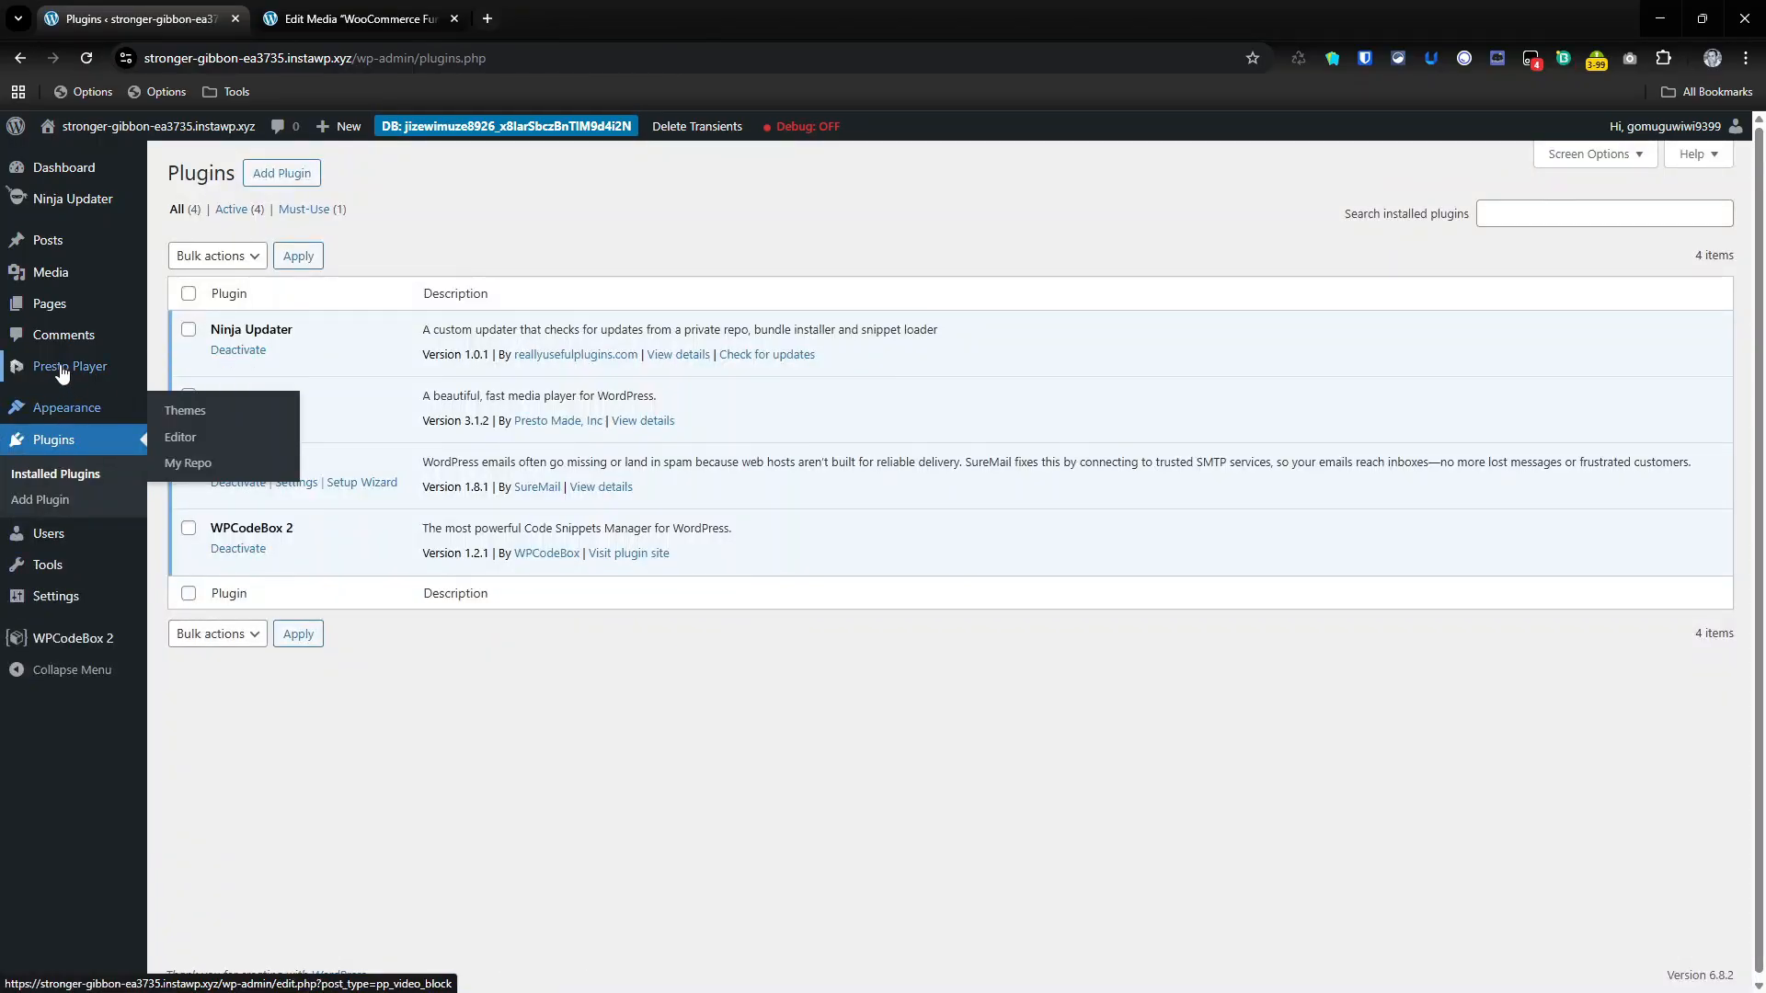
click(218, 371)
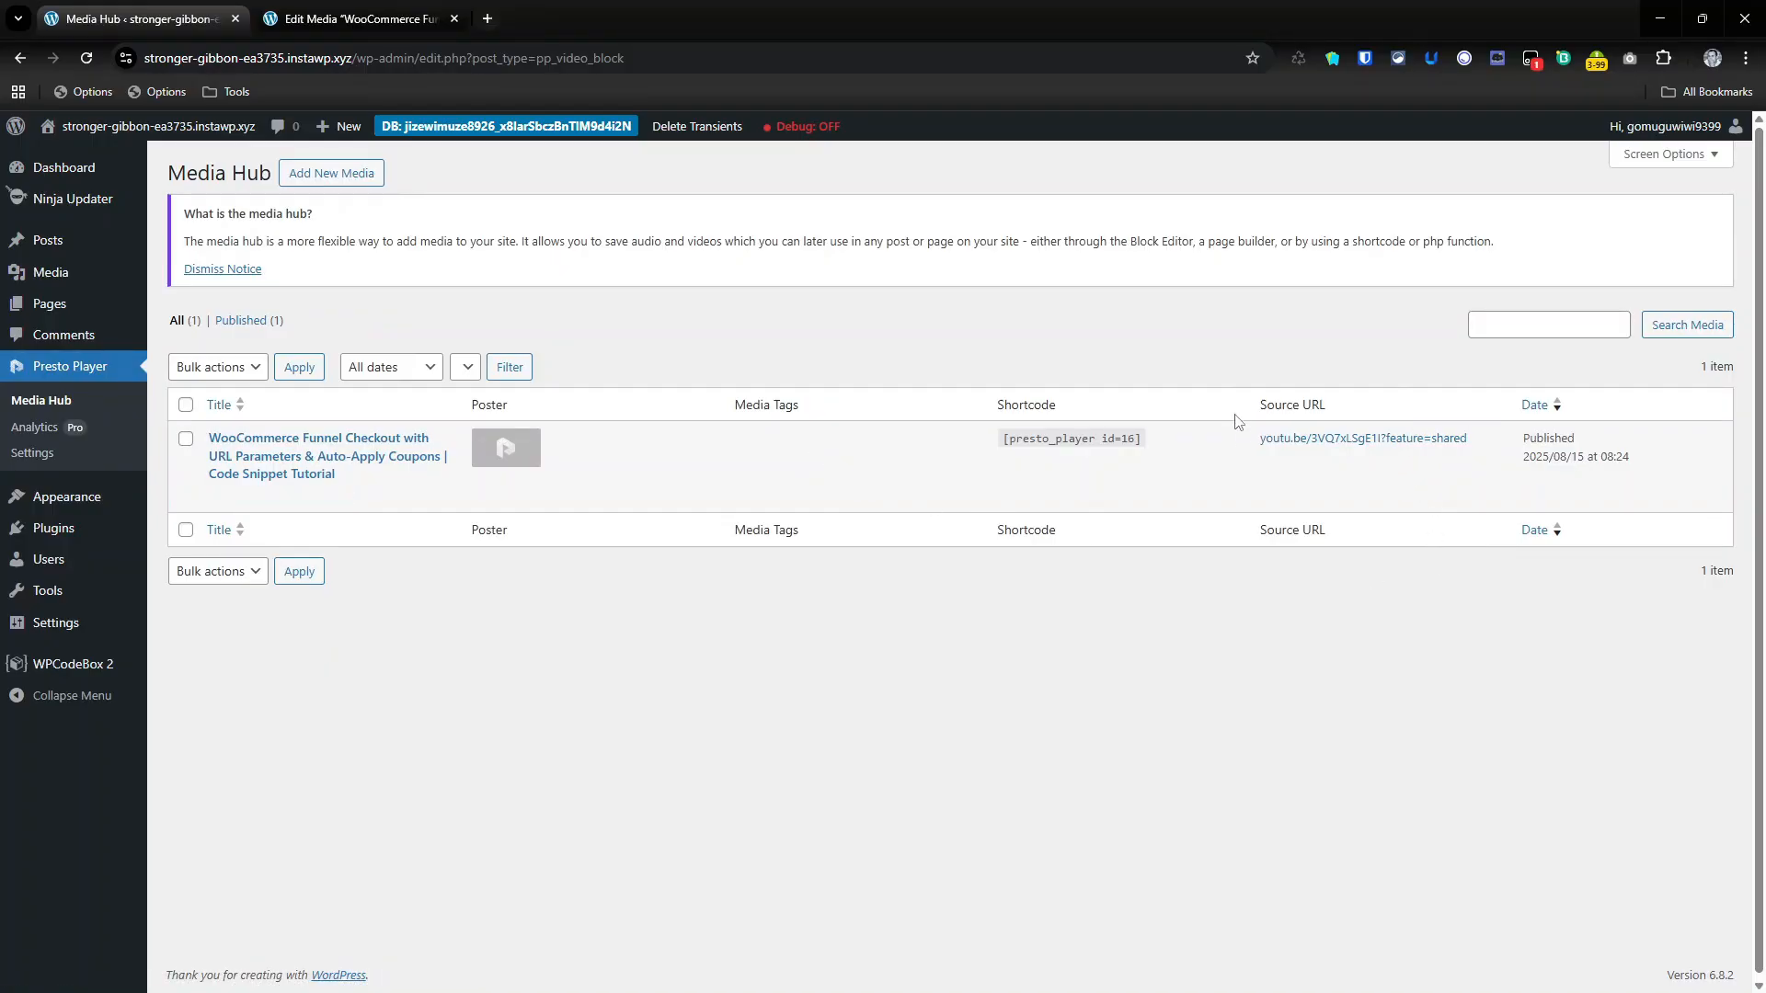
right_click(1300, 445)
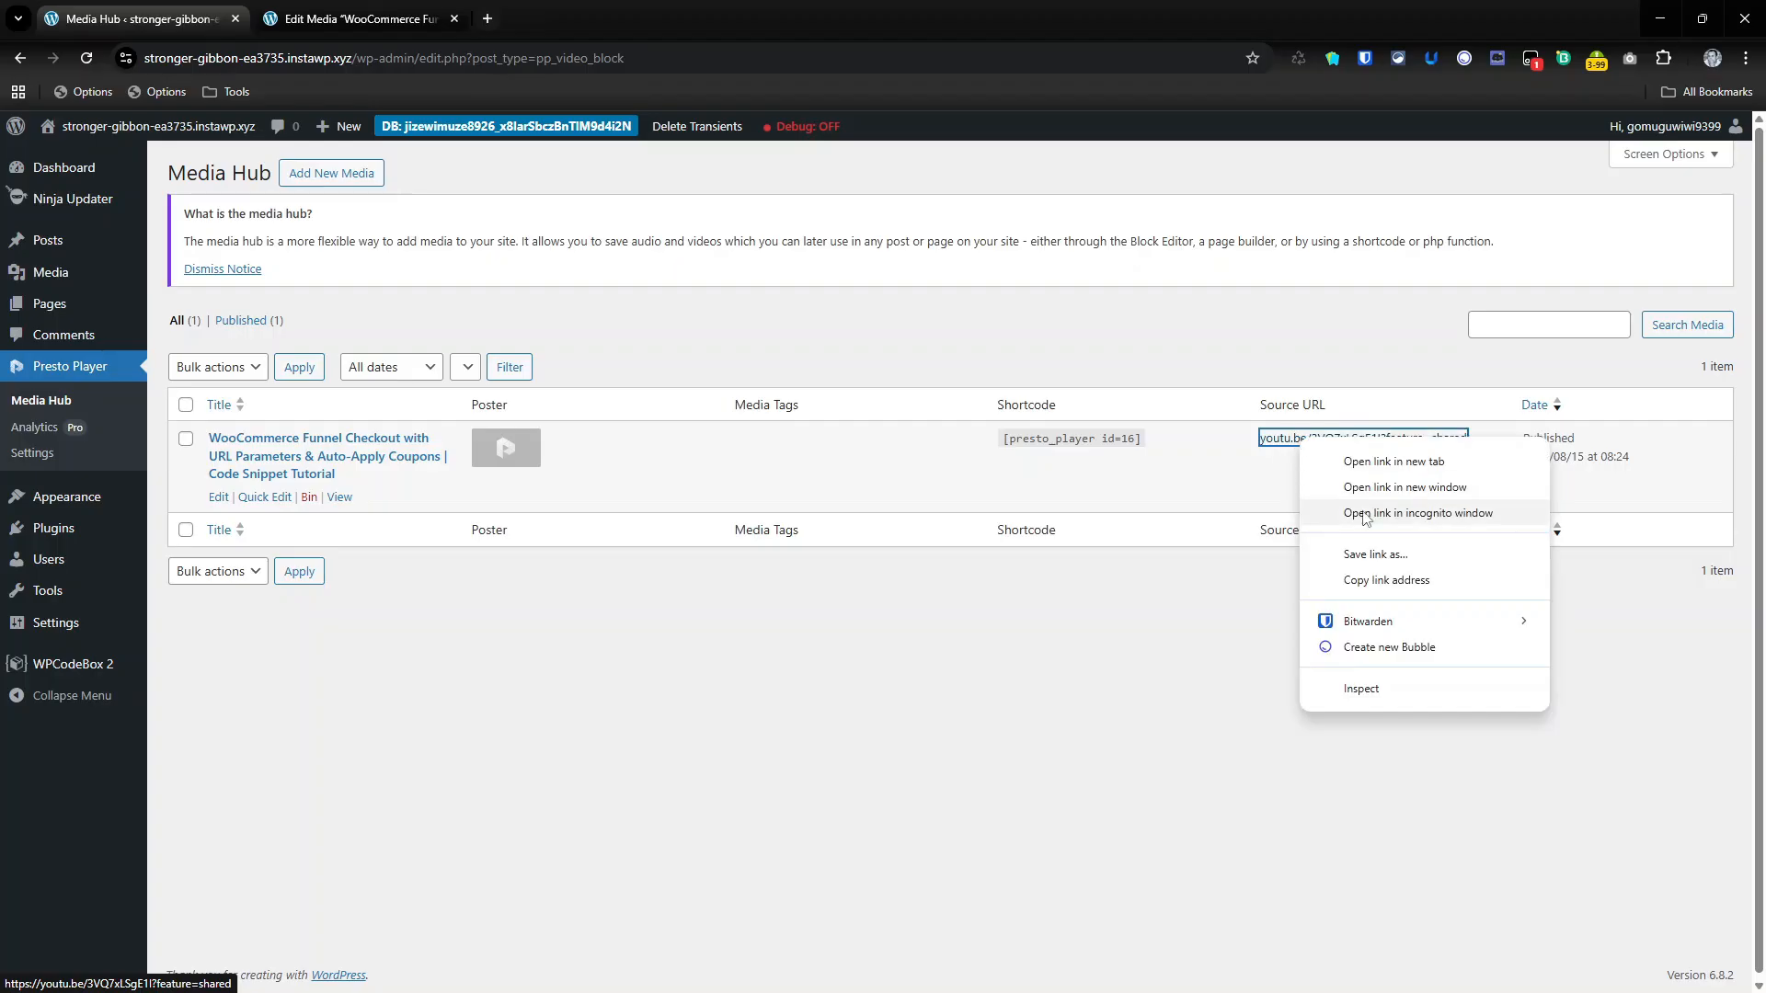
click(1348, 579)
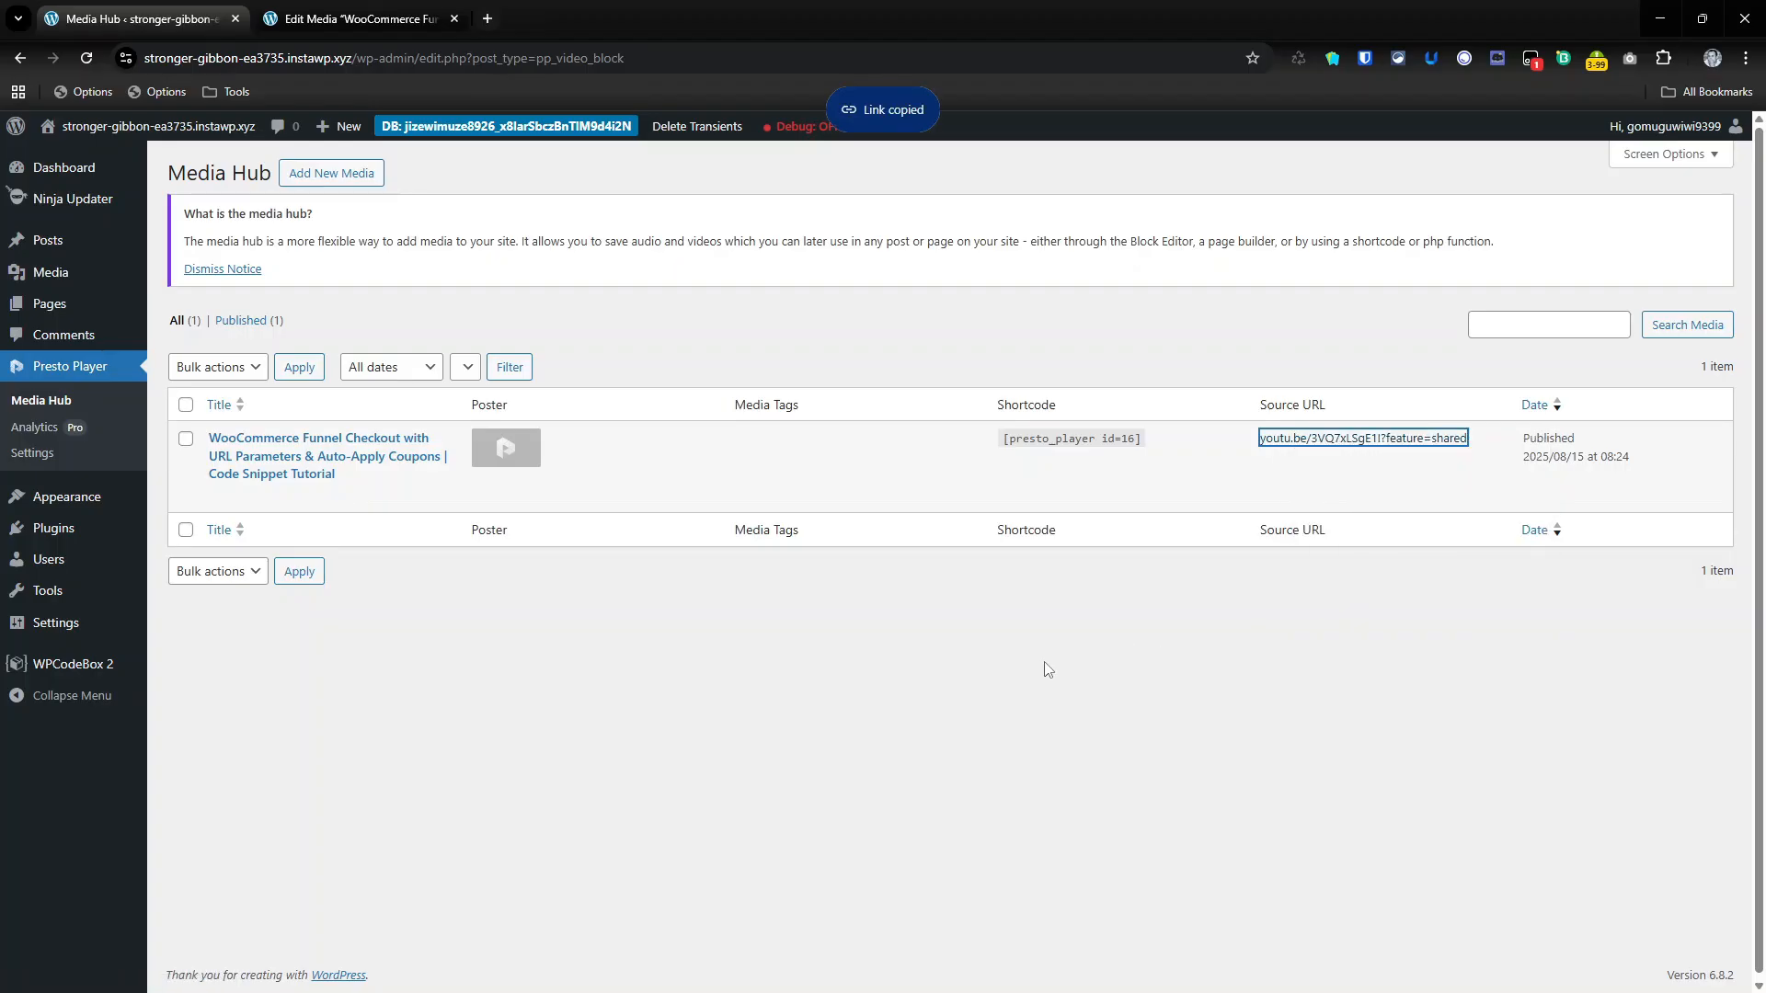